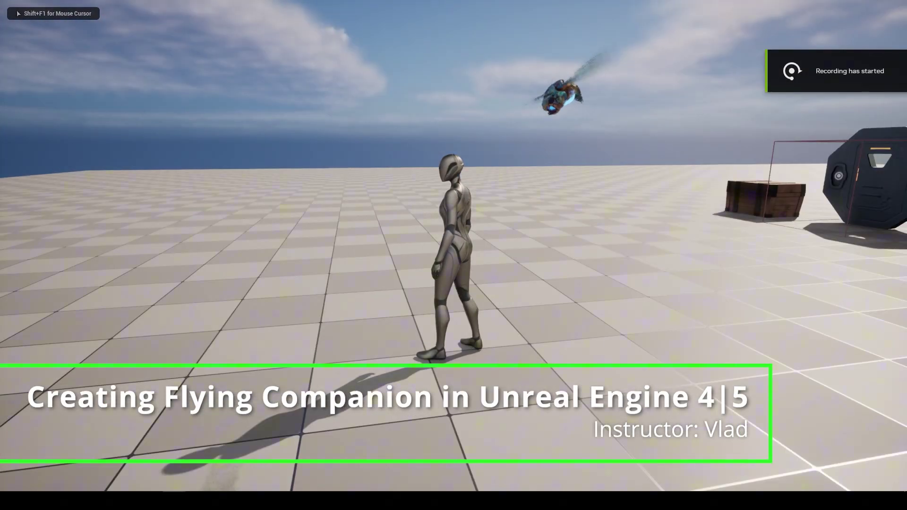
Walk the character around the level in play mode to watch the flying companion follow.
{"action": "key", "text": "w"}
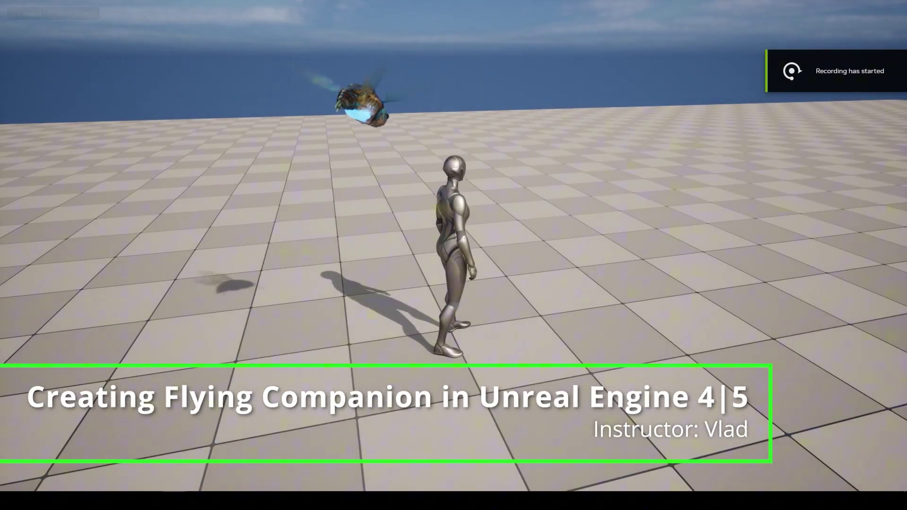
{"action": "key", "text": "w"}
{"action": "key", "text": "a"}
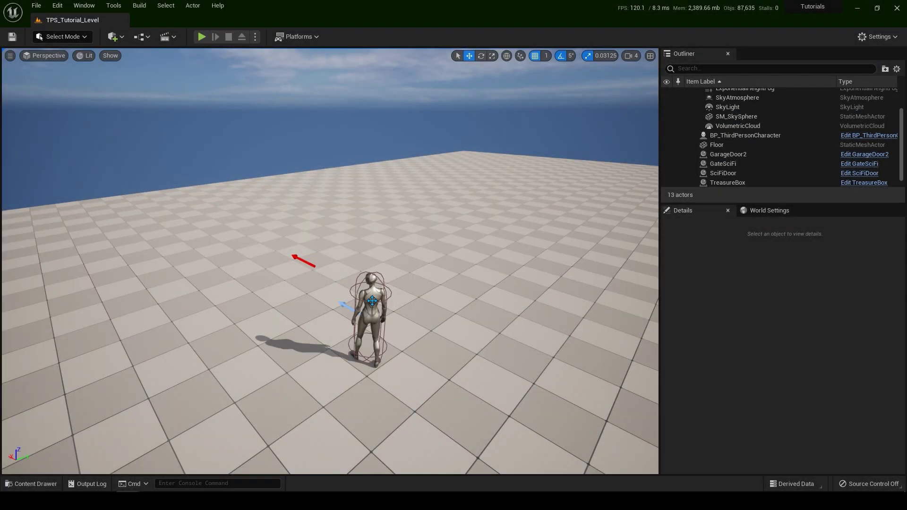
Open the BP_ThirdPersonCharacter blueprint from the level and add a Spring Arm component named Companion_SpringArm.
{"action": "left_click", "coordinate": [372, 301]}
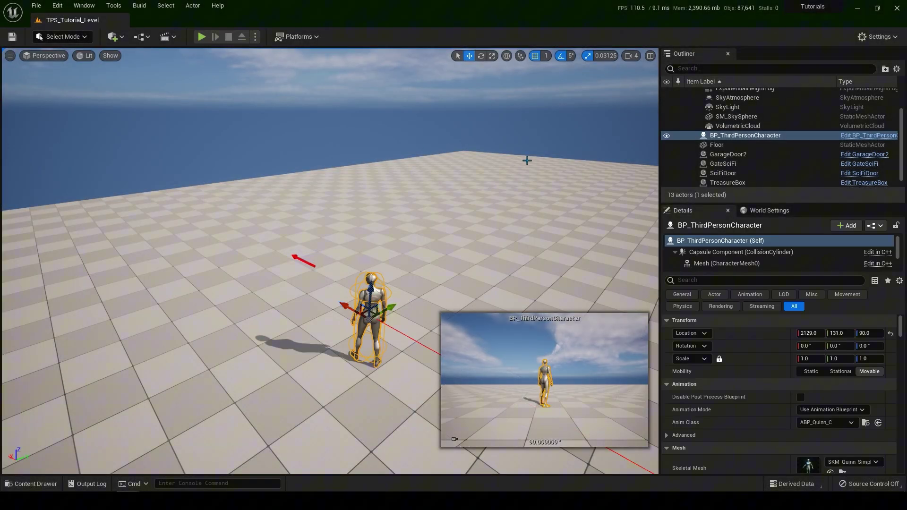
{"action": "left_click", "coordinate": [868, 136]}
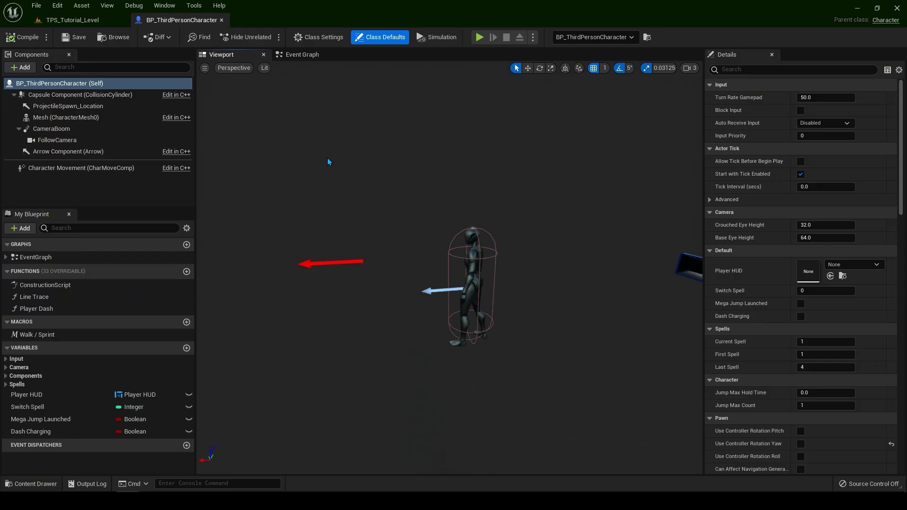
{"action": "left_click", "coordinate": [22, 68]}
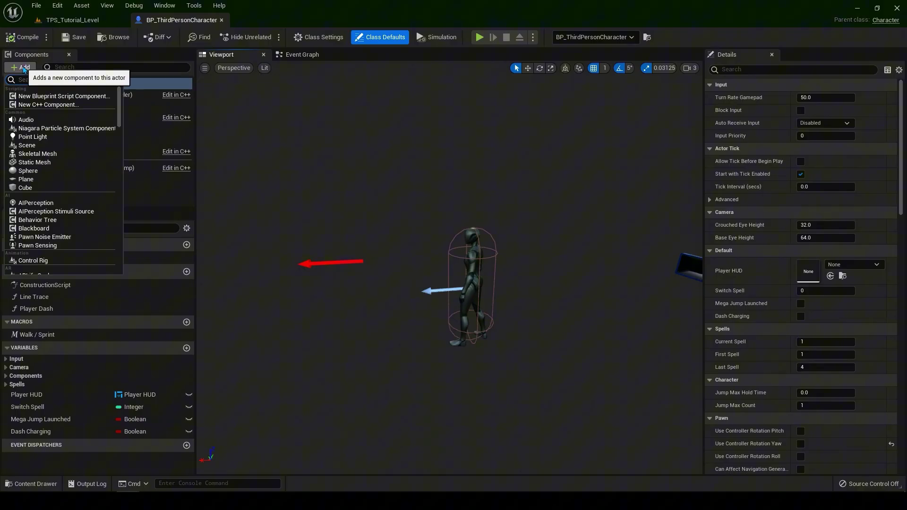
{"action": "type", "text": "spring"}
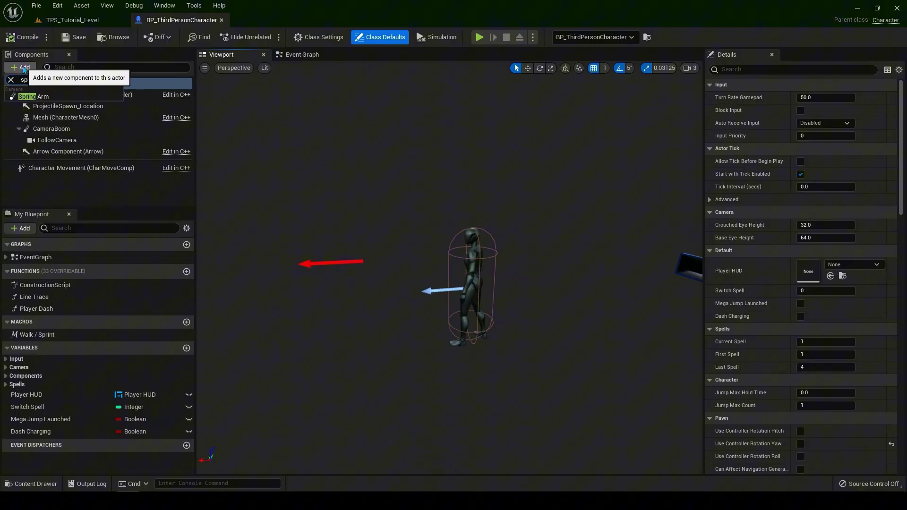
{"action": "left_click", "coordinate": [33, 96]}
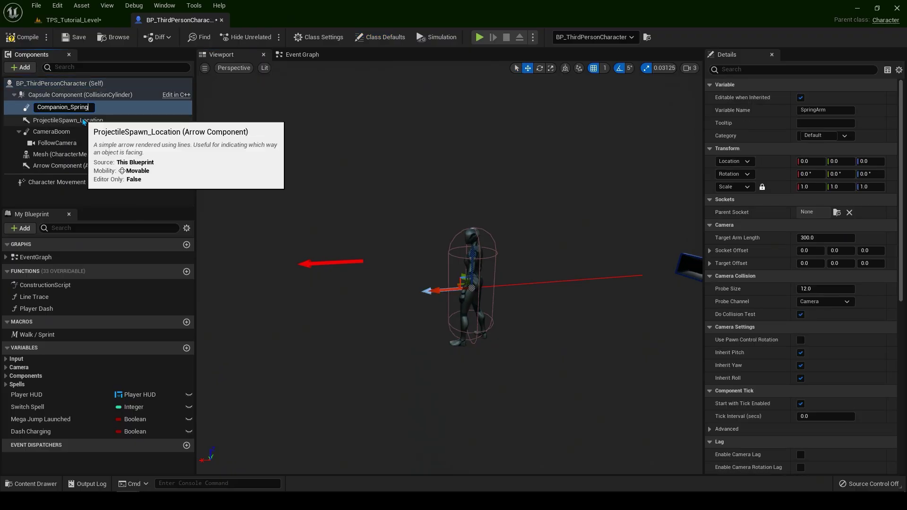
{"action": "key", "text": "Return"}
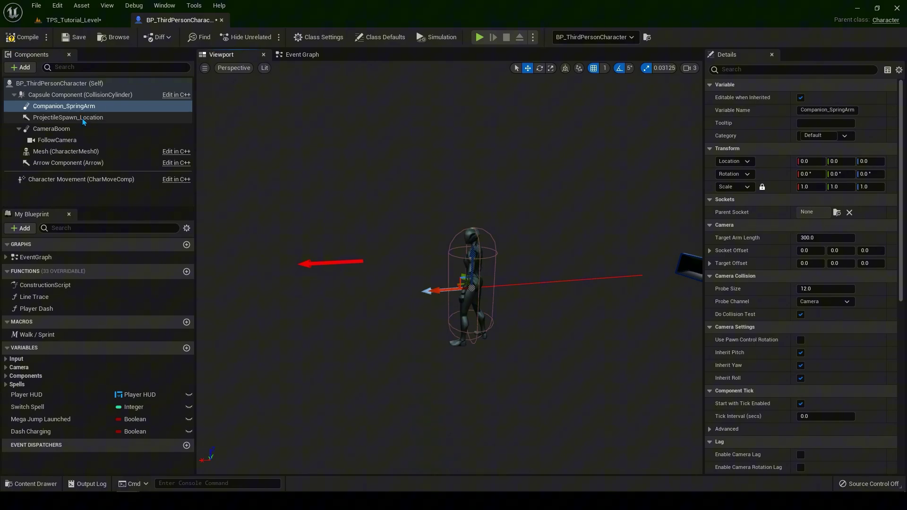
Parent Companion_SpringArm to the Mesh (CharacterMesh0) component and reset its location and rotation to zero.
{"action": "left_click_drag", "start_coordinate": [66, 106], "coordinate": [69, 151]}
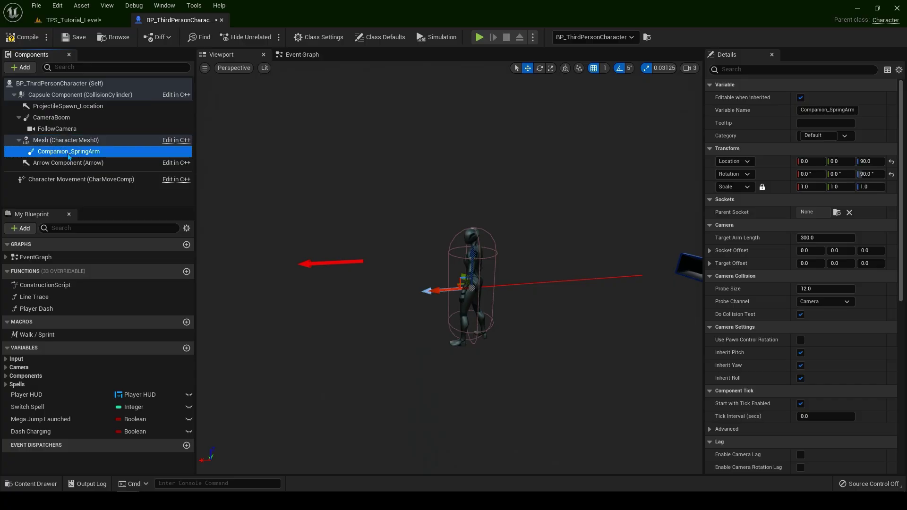
{"action": "left_click", "coordinate": [67, 142]}
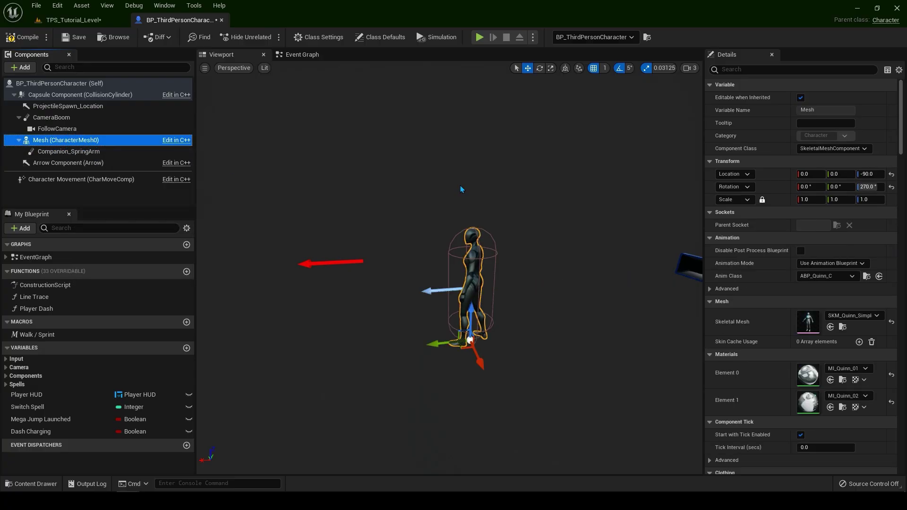
{"action": "left_click", "coordinate": [68, 155]}
{"action": "mouse_move", "coordinate": [477, 189]}
{"action": "right_mouse_down"}
{"action": "mouse_move", "coordinate": [439, 189]}
{"action": "mouse_move", "coordinate": [548, 184]}
{"action": "mouse_move", "coordinate": [486, 175]}
{"action": "right_mouse_up"}
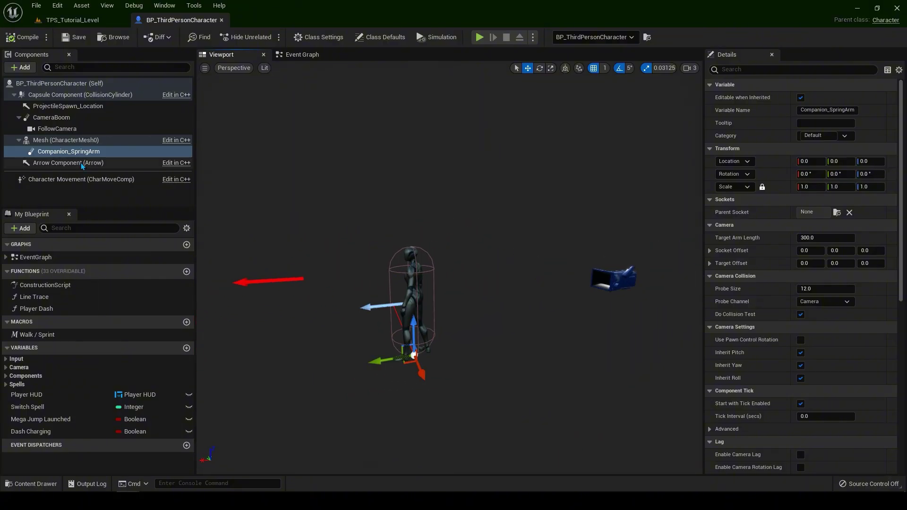
{"action": "left_click", "coordinate": [80, 165]}
{"action": "left_click", "coordinate": [71, 151]}
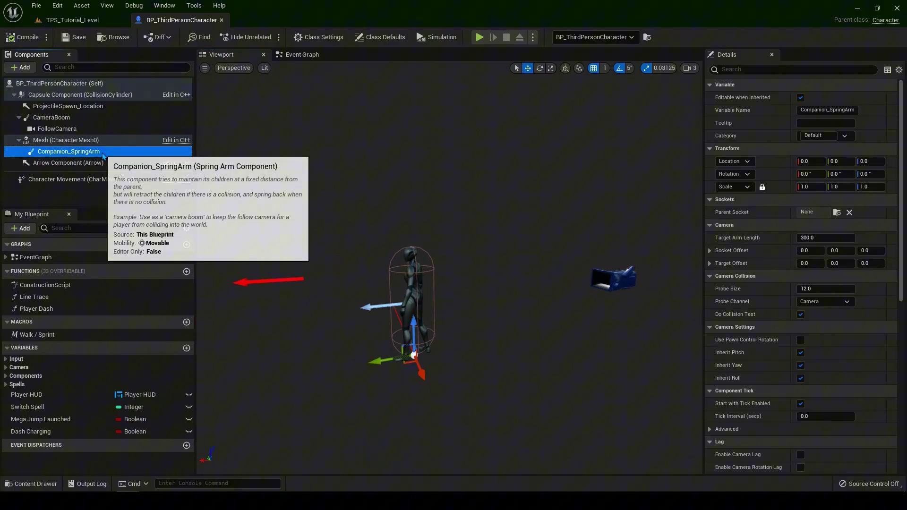
Set Companion_SpringArm's Z location to 90 and rotate it to 90° about Z.
{"action": "left_click", "coordinate": [868, 161]}
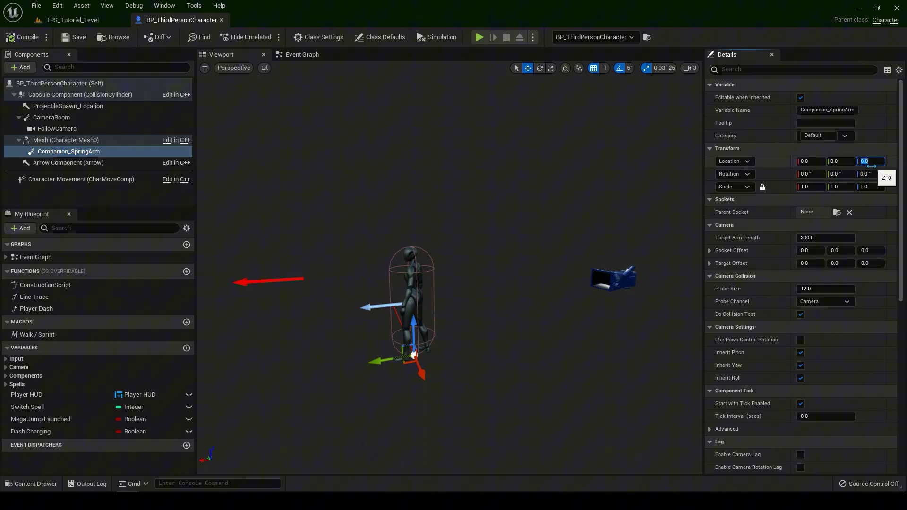
{"action": "key", "text": "Return"}
{"action": "right_click_drag", "start_coordinate": [519, 246], "coordinate": [547, 216]}
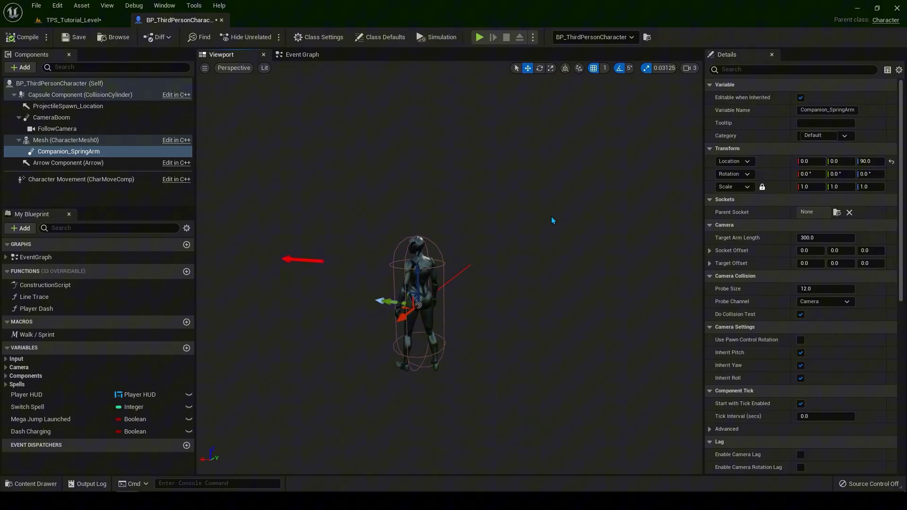
{"action": "key", "text": "e"}
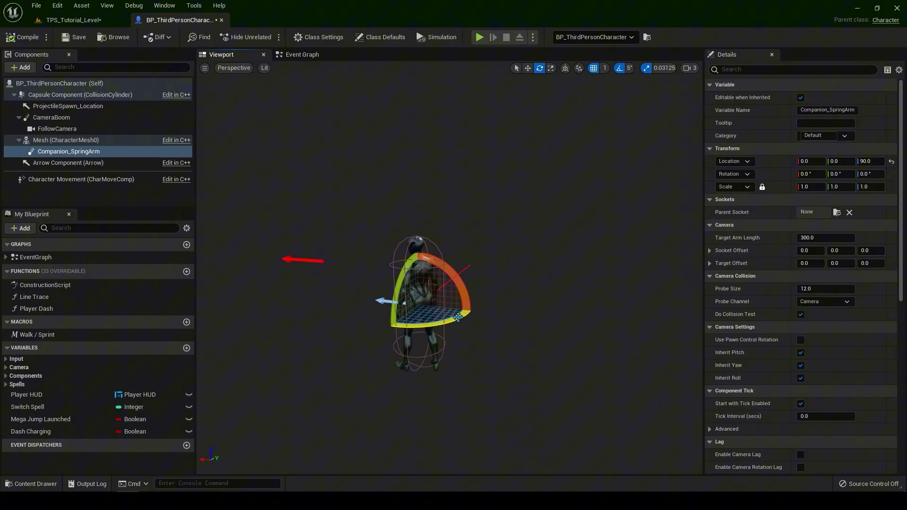
{"action": "left_click_drag", "start_coordinate": [457, 318], "coordinate": [373, 325]}
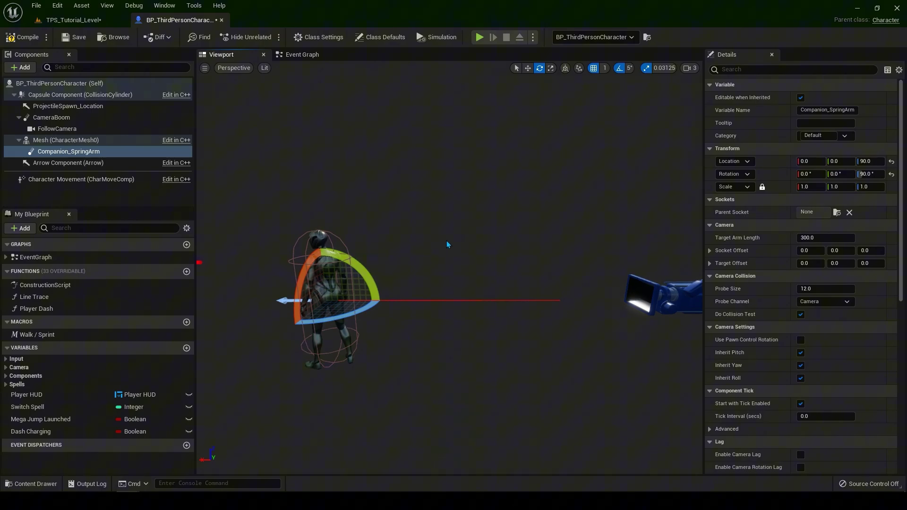
Set Companion_SpringArm's Target Arm Length to 150 and rotate it to -30° about Y.
{"action": "right_click_drag", "start_coordinate": [632, 252], "coordinate": [602, 254]}
{"action": "left_click_drag", "start_coordinate": [808, 237], "coordinate": [790, 237]}
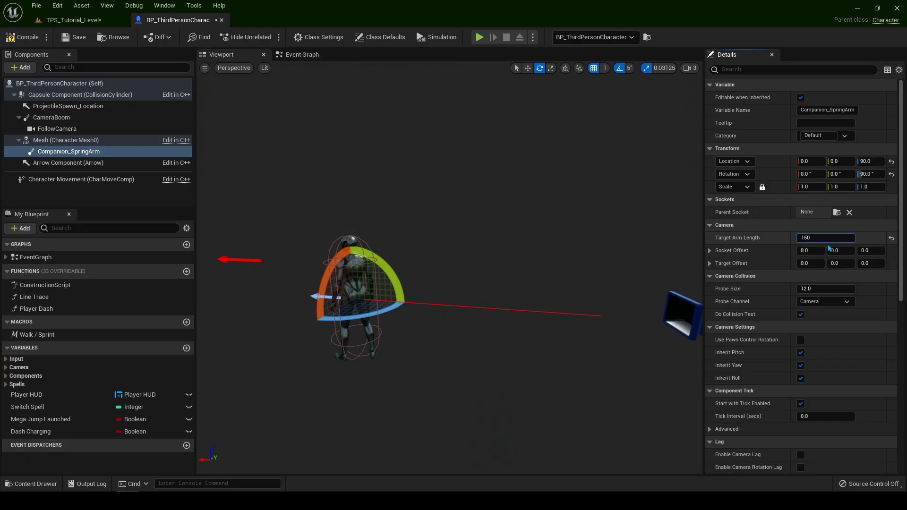
{"action": "right_click_drag", "start_coordinate": [530, 265], "coordinate": [449, 308]}
{"action": "left_click_drag", "start_coordinate": [471, 283], "coordinate": [476, 307]}
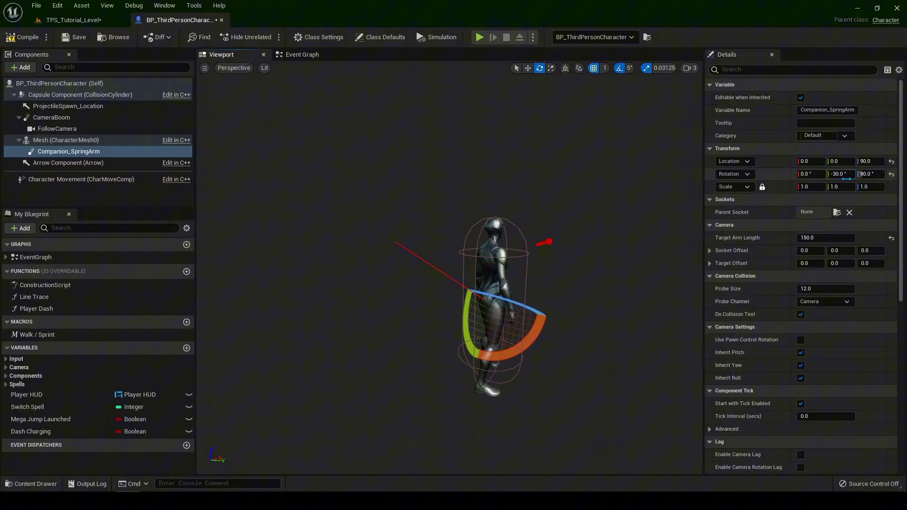
Set Companion_SpringArm's Target Offset to 45 on X and 45 on Z.
{"action": "right_click_drag", "start_coordinate": [497, 177], "coordinate": [373, 178]}
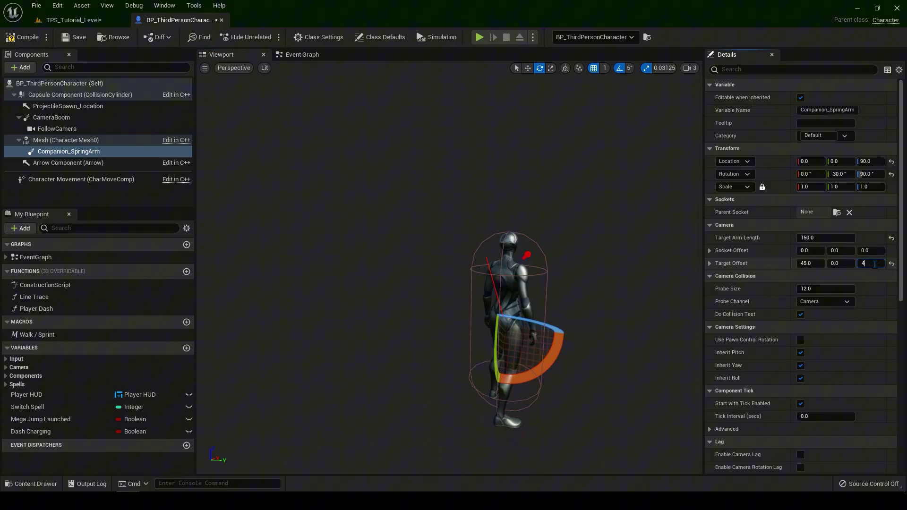
{"action": "left_click", "coordinate": [874, 264]}
{"action": "type", "text": "45"}
{"action": "key", "text": "Return"}
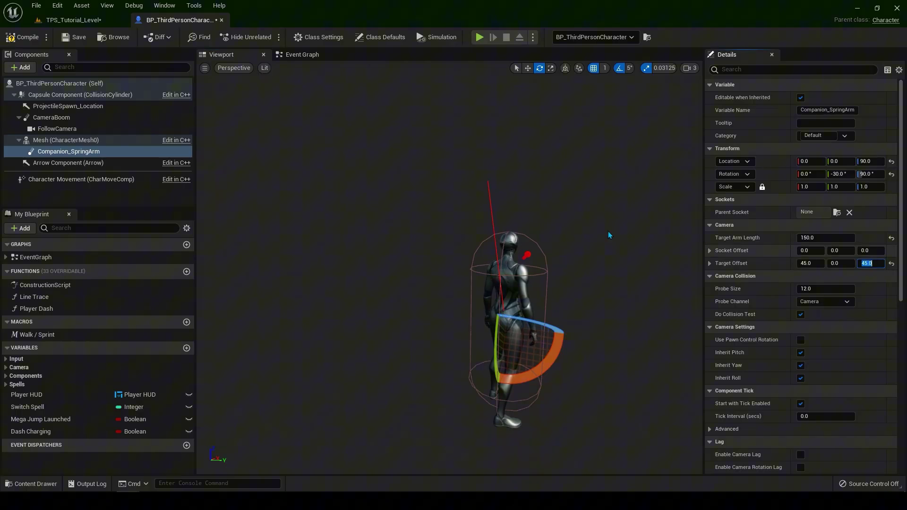
{"action": "left_click_drag", "start_coordinate": [581, 233], "coordinate": [477, 236], "text": "alt"}
Add a Skeletal Mesh component under Companion_SpringArm and name it Companion_Skeletal.
{"action": "left_click", "coordinate": [109, 152]}
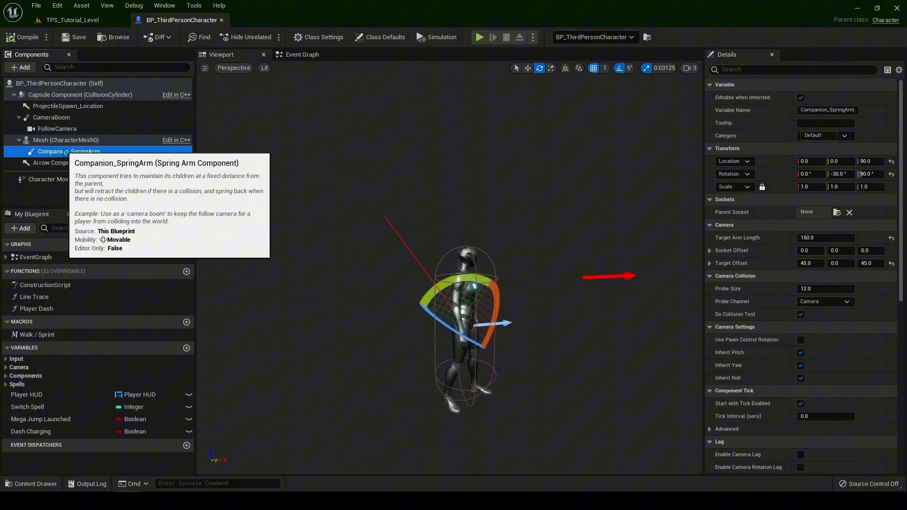
{"action": "left_click", "coordinate": [23, 67]}
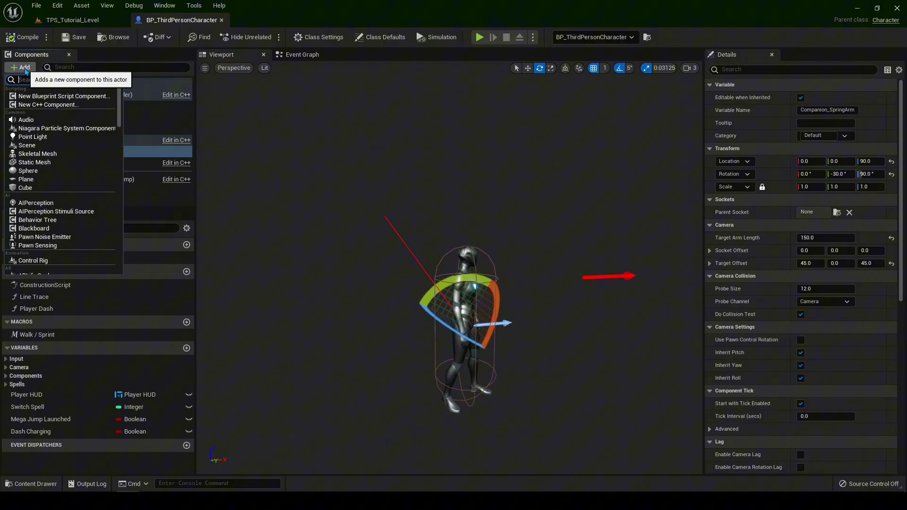
{"action": "type", "text": "skeleta"}
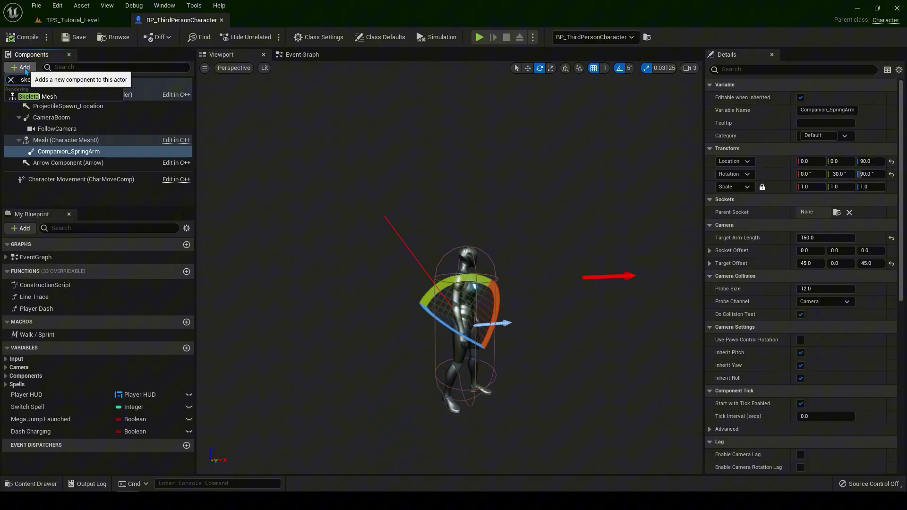
{"action": "left_click", "coordinate": [47, 96]}
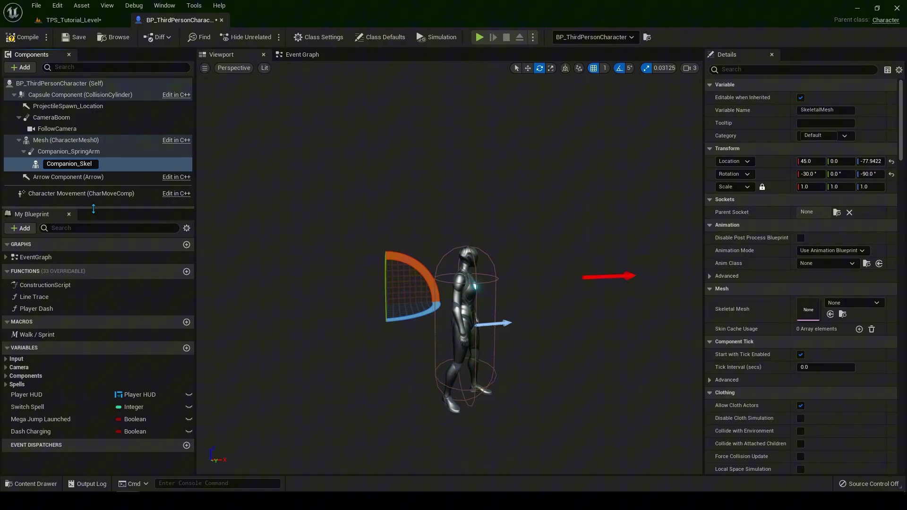
{"action": "type", "text": "Companion_Skeletal"}
{"action": "key", "text": "Return"}
Browse to the ParagonMinions content folder and filter its assets to skeletal meshes.
{"action": "key", "text": "ctrl+space"}
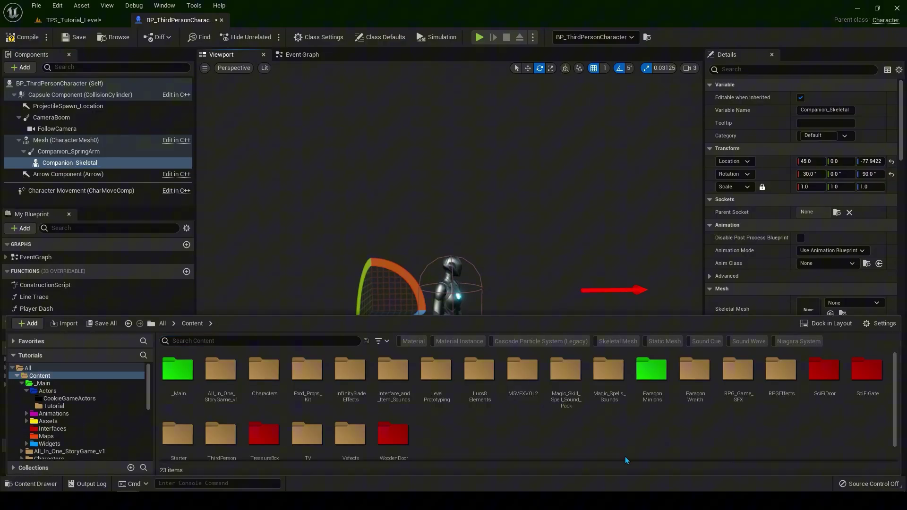
{"action": "left_click", "coordinate": [653, 376]}
{"action": "double_click", "coordinate": [653, 375]}
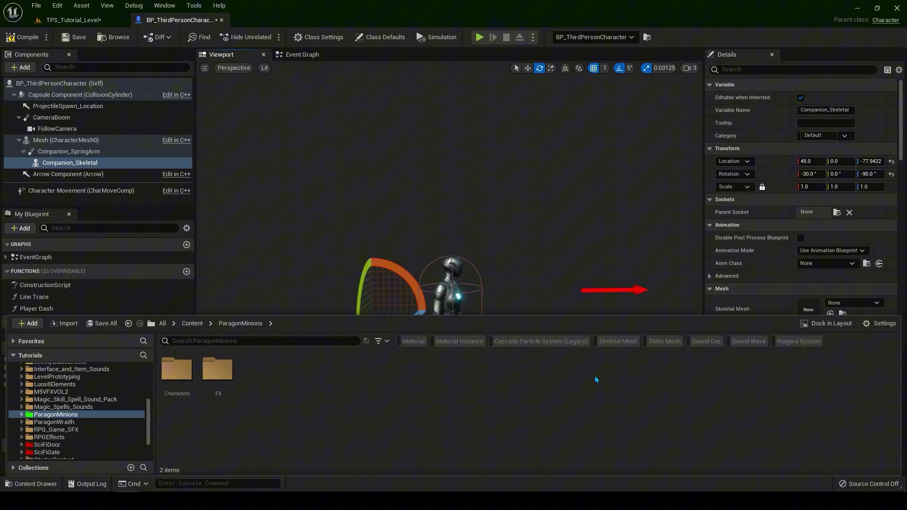
{"action": "left_click", "coordinate": [617, 341]}
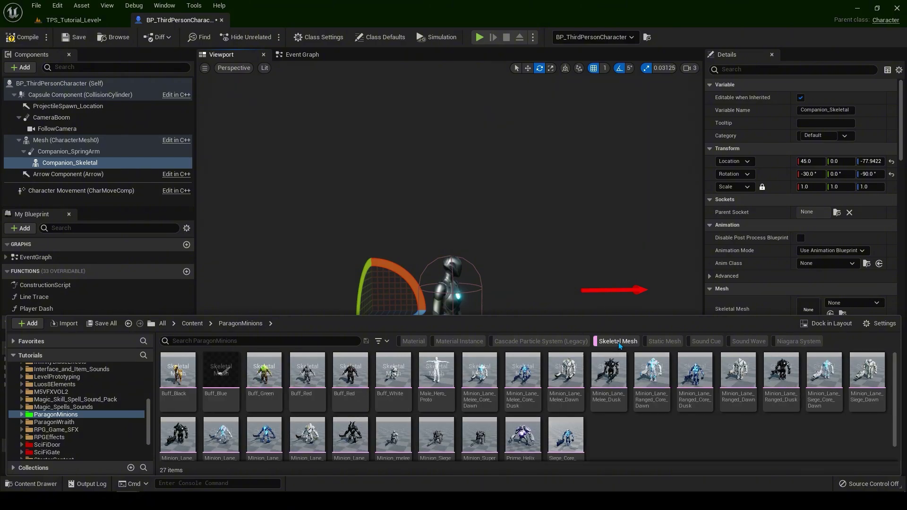
Open the Buff_Blue skeletal mesh, inspect it from several angles and close its editor.
{"action": "left_click", "coordinate": [221, 370]}
{"action": "double_click", "coordinate": [221, 370]}
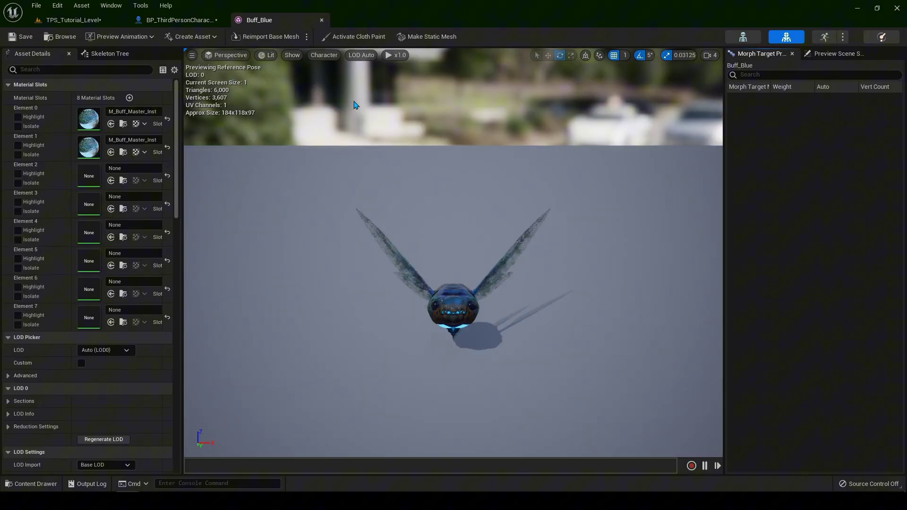
{"action": "right_click_drag", "start_coordinate": [380, 185], "coordinate": [533, 180]}
{"action": "left_click_drag", "start_coordinate": [410, 223], "coordinate": [433, 222]}
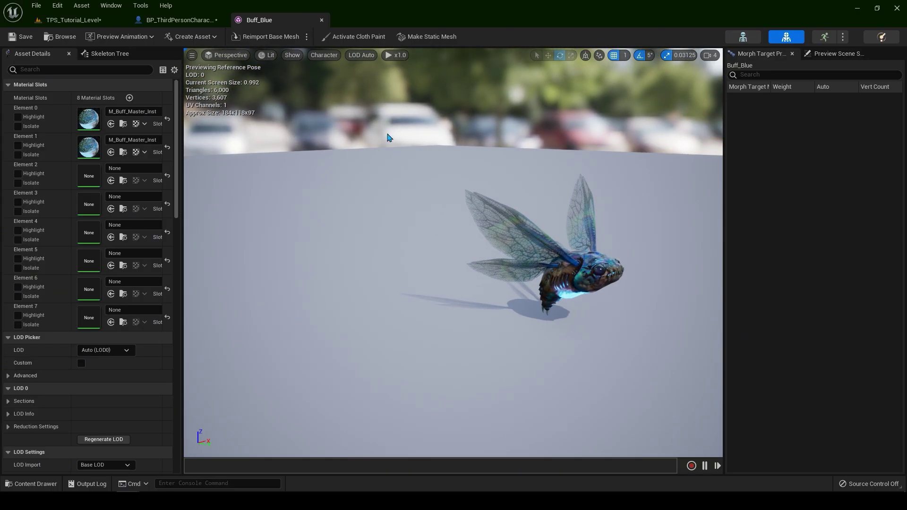
{"action": "left_click", "coordinate": [322, 20]}
Assign the selected Buff_Blue asset as the skeletal mesh of Companion_Skeletal.
{"action": "key", "text": "ctrl+space"}
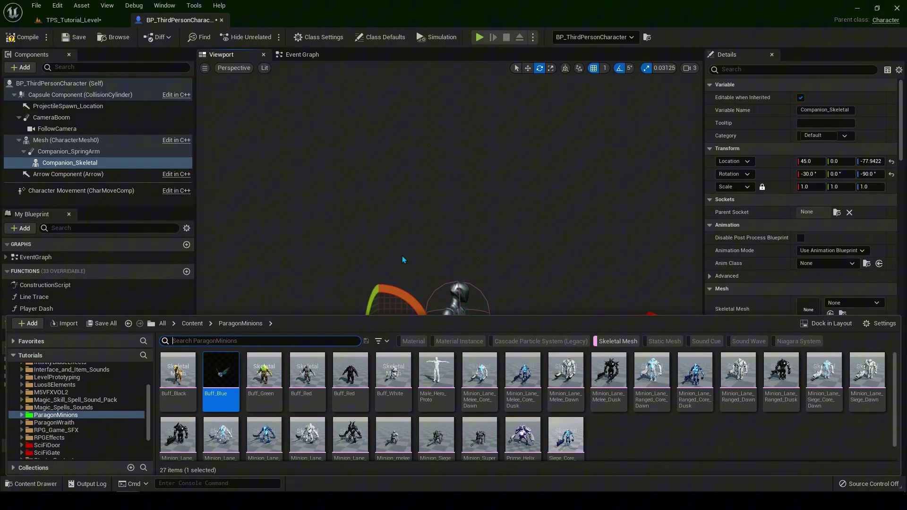
{"action": "right_click_drag", "start_coordinate": [322, 251], "coordinate": [318, 239]}
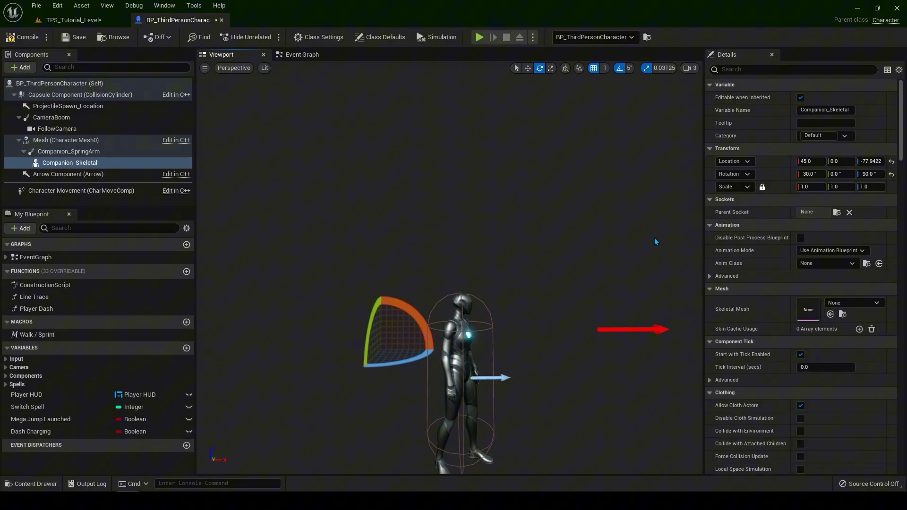
{"action": "left_click", "coordinate": [830, 314]}
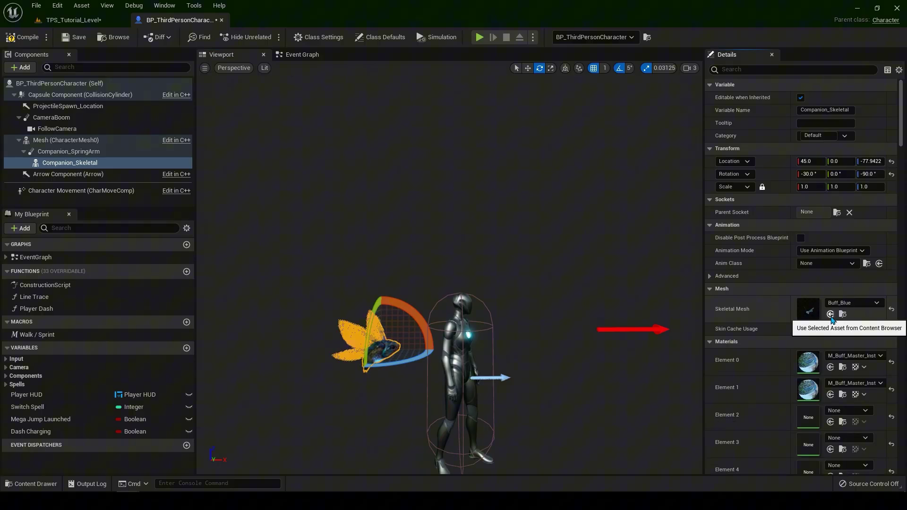
{"action": "scroll", "coordinate": [552, 227], "scroll_direction": "down", "scroll_amount": 2}
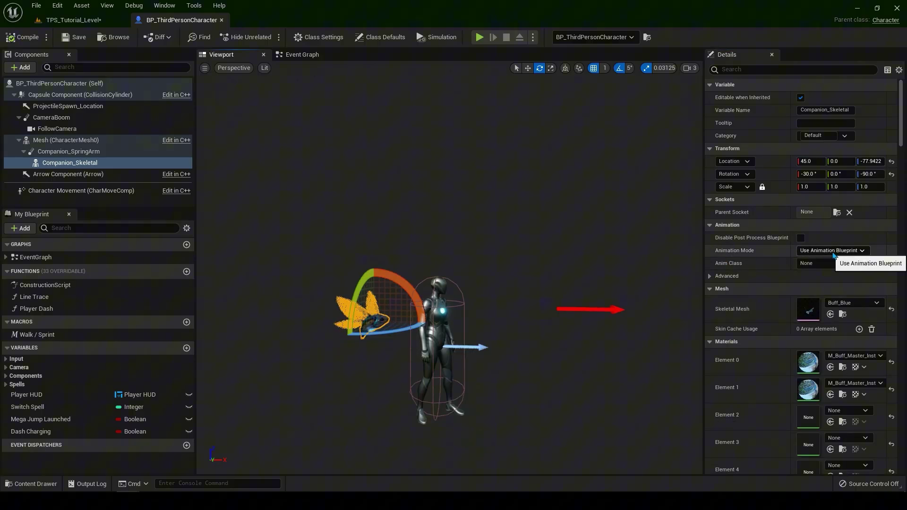
Set Companion_Skeletal's animation mode to Use Animation Asset and choose Idle_B as the animation to play.
{"action": "left_click", "coordinate": [817, 250]}
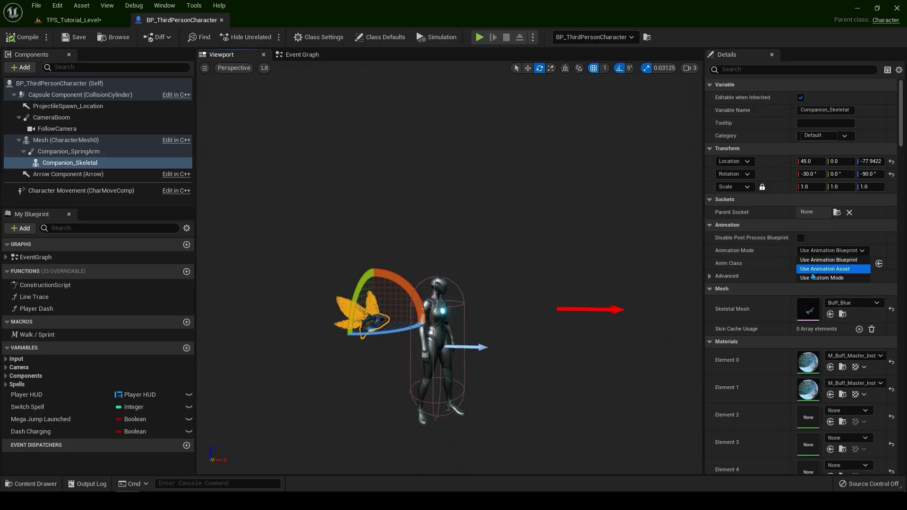
{"action": "left_click", "coordinate": [837, 272]}
{"action": "left_click", "coordinate": [853, 266]}
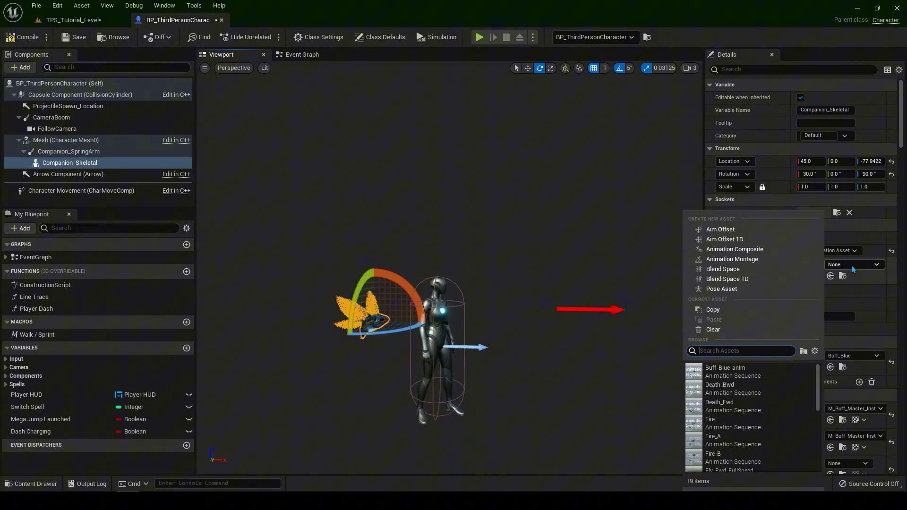
{"action": "type", "text": "idle"}
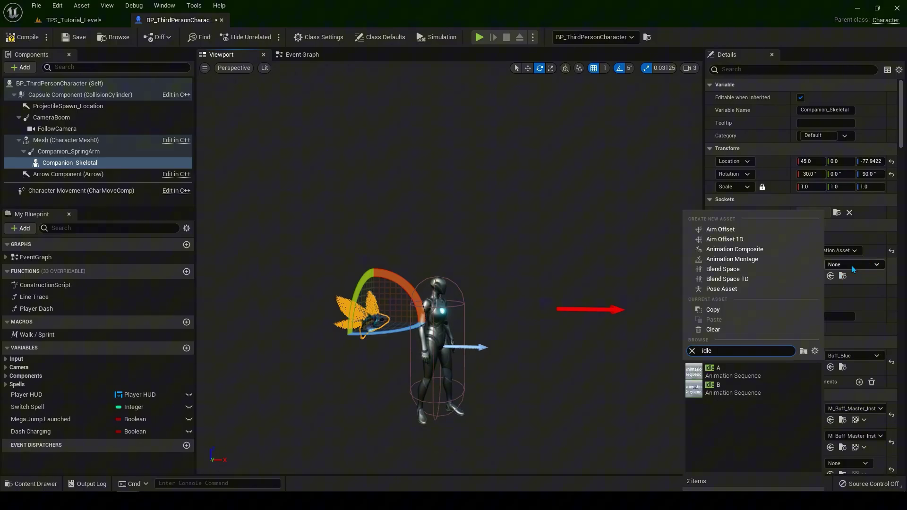
{"action": "left_click", "coordinate": [740, 392]}
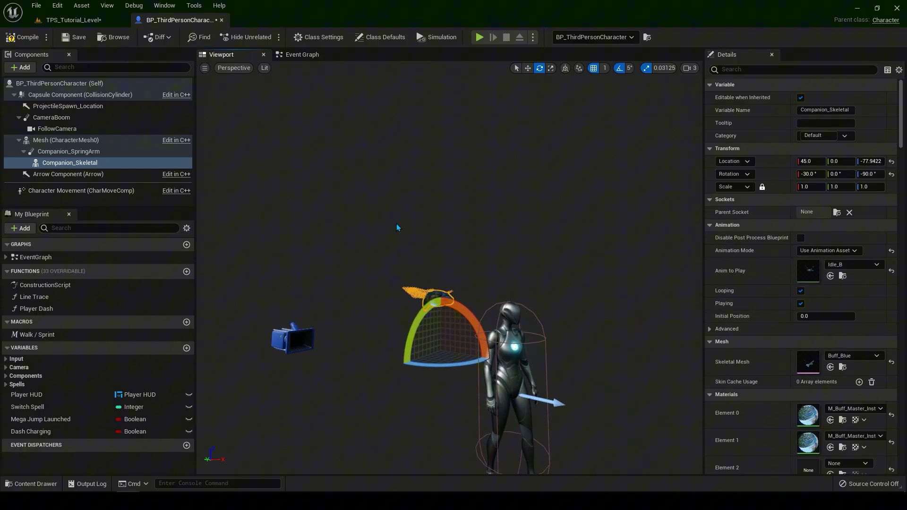
Compile and save the BP_ThirdPersonCharacter blueprint.
{"action": "left_click_drag", "start_coordinate": [403, 228], "coordinate": [397, 225], "text": "alt"}
{"action": "left_click", "coordinate": [29, 37]}
{"action": "left_click", "coordinate": [79, 38]}
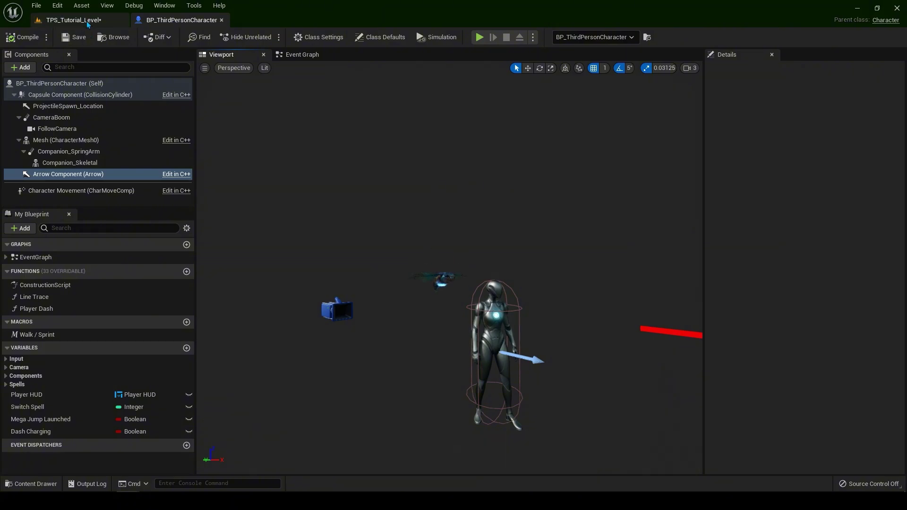
Play TPS_Tutorial_Level, run the character in all directions to check how the companion follows, and stop the session.
{"action": "left_click", "coordinate": [73, 20]}
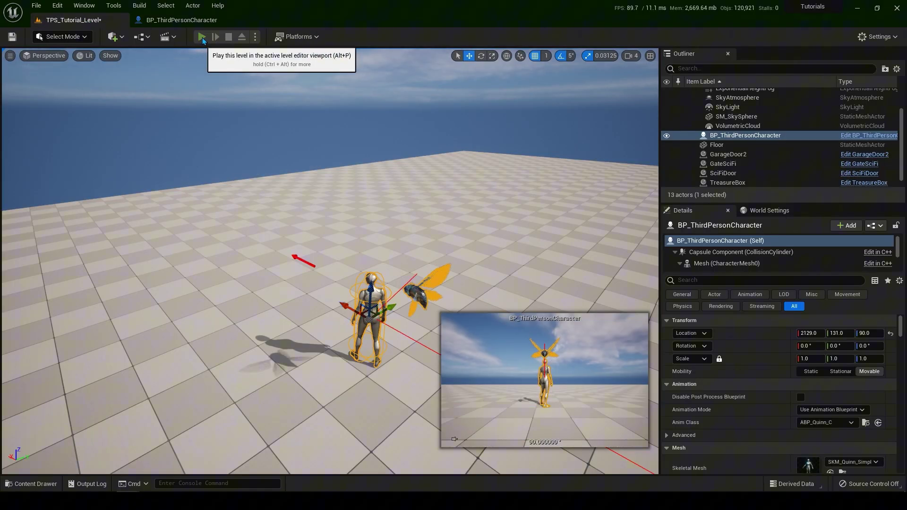
{"action": "left_click", "coordinate": [201, 37]}
{"action": "key", "text": "w"}
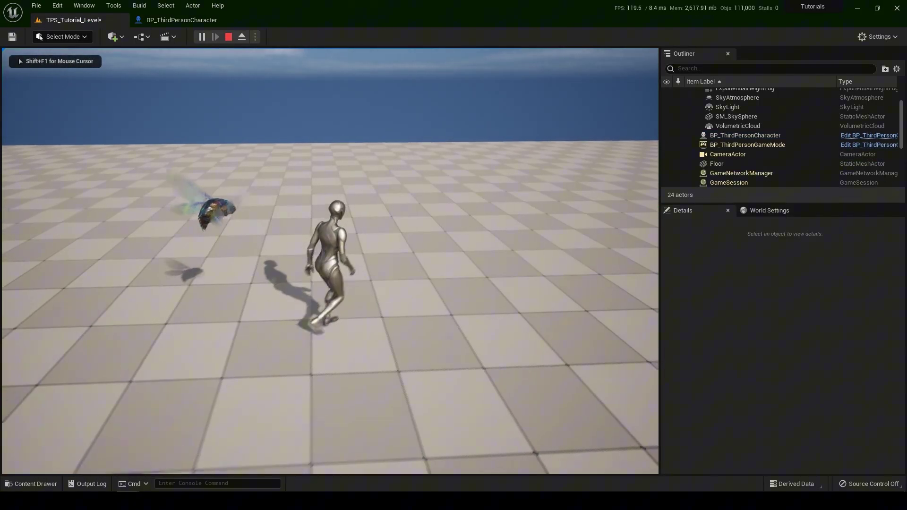
{"action": "key", "text": "a"}
{"action": "key", "text": "w"}
{"action": "key", "text": "d"}
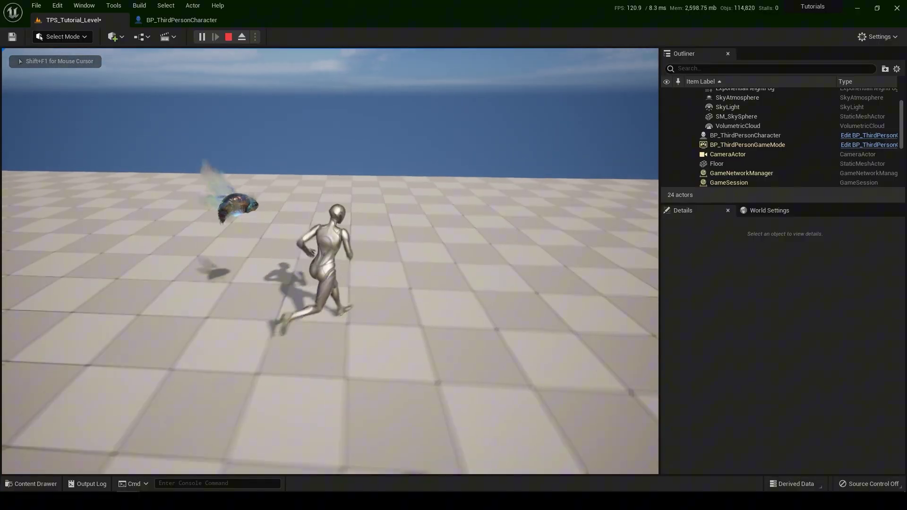
{"action": "key", "text": "s"}
{"action": "key", "text": "a"}
{"action": "key", "text": "d"}
{"action": "key", "text": "a"}
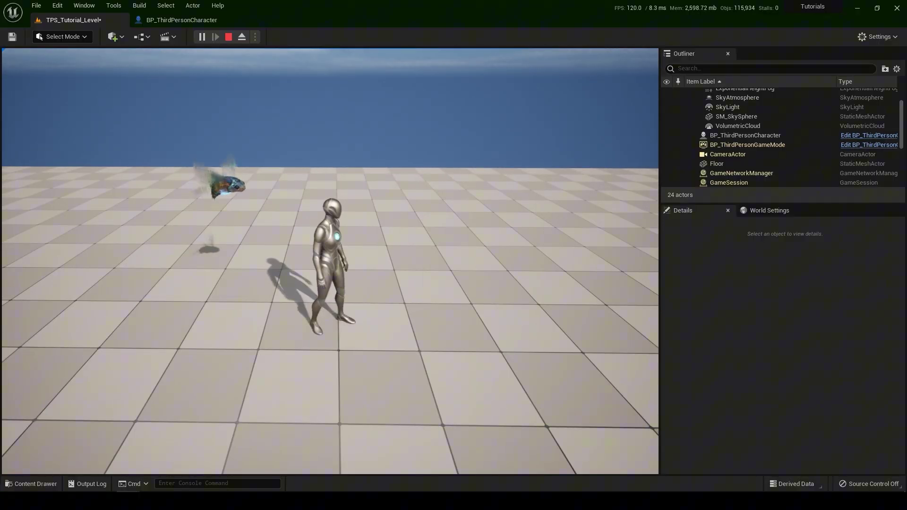
{"action": "key", "text": "d"}
{"action": "key", "text": "a"}
{"action": "key", "text": "w"}
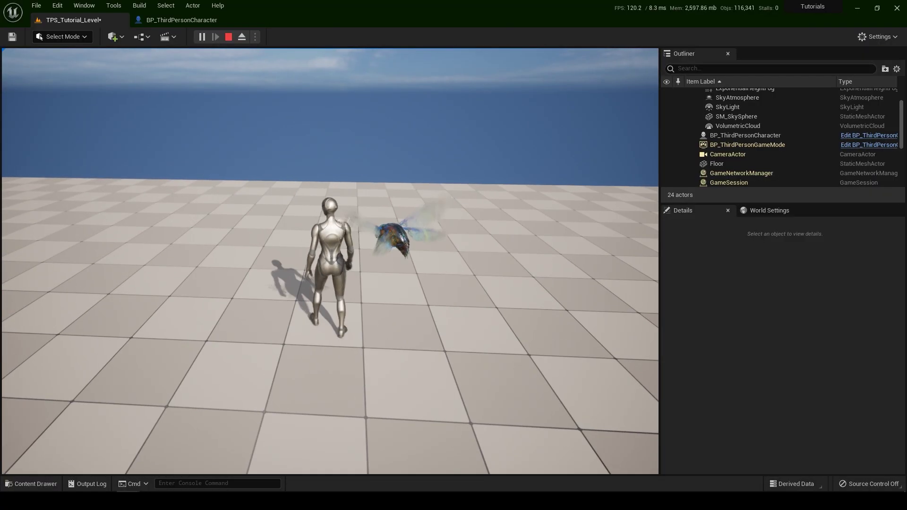
{"action": "key", "text": "d"}
{"action": "key", "text": "s"}
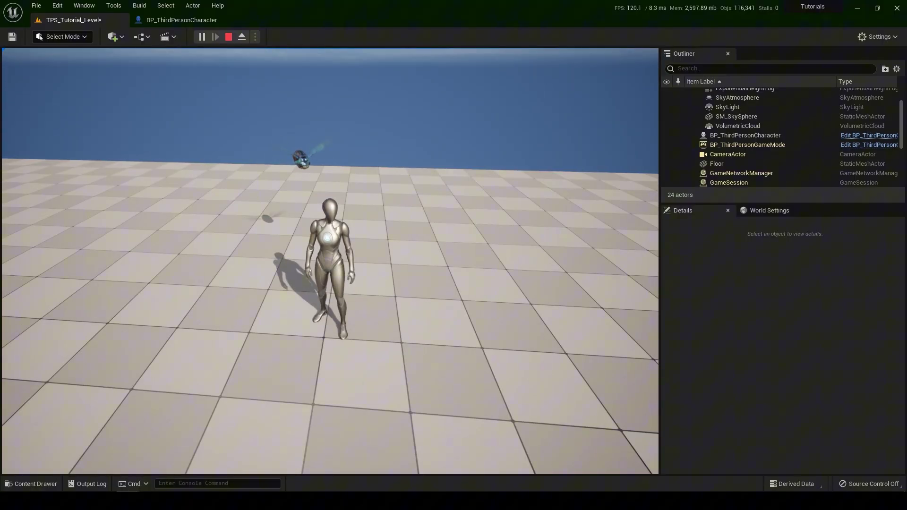
{"action": "key", "text": "Escape"}
Enable camera lag and camera rotation lag on Companion_SpringArm and set its camera lag speed to 5.0.
{"action": "left_click", "coordinate": [182, 20]}
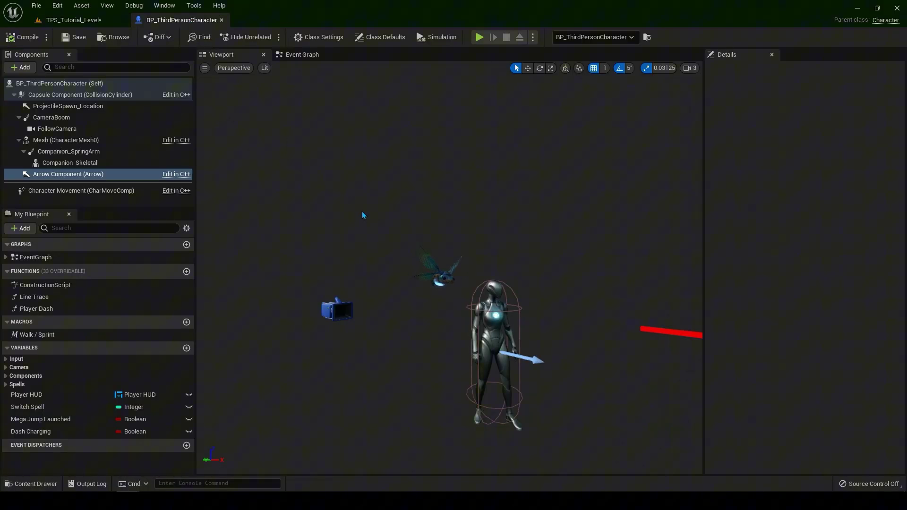
{"action": "left_click", "coordinate": [53, 152]}
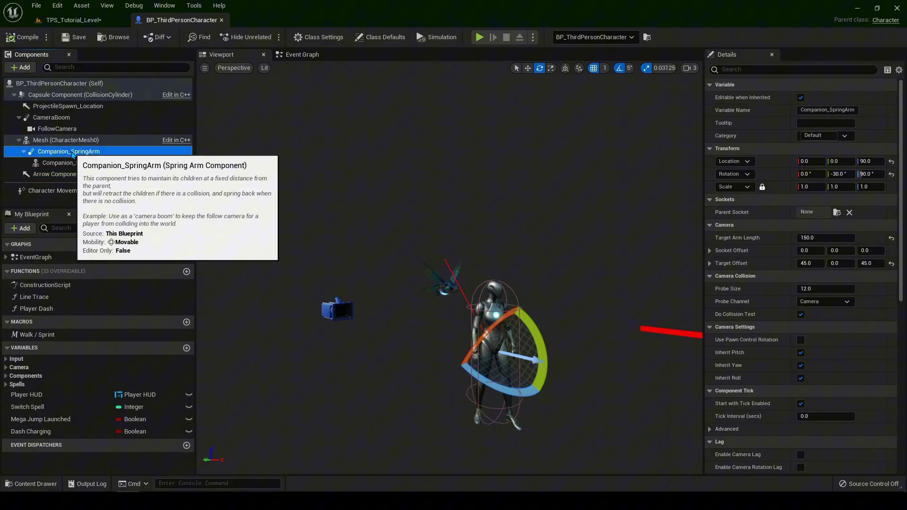
{"action": "scroll", "coordinate": [807, 230], "scroll_direction": "down", "scroll_amount": 5}
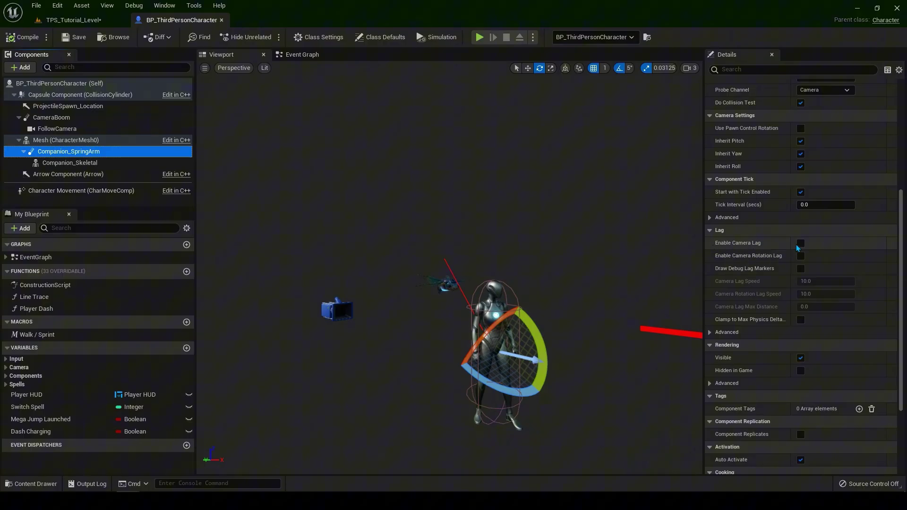
{"action": "left_click", "coordinate": [801, 244]}
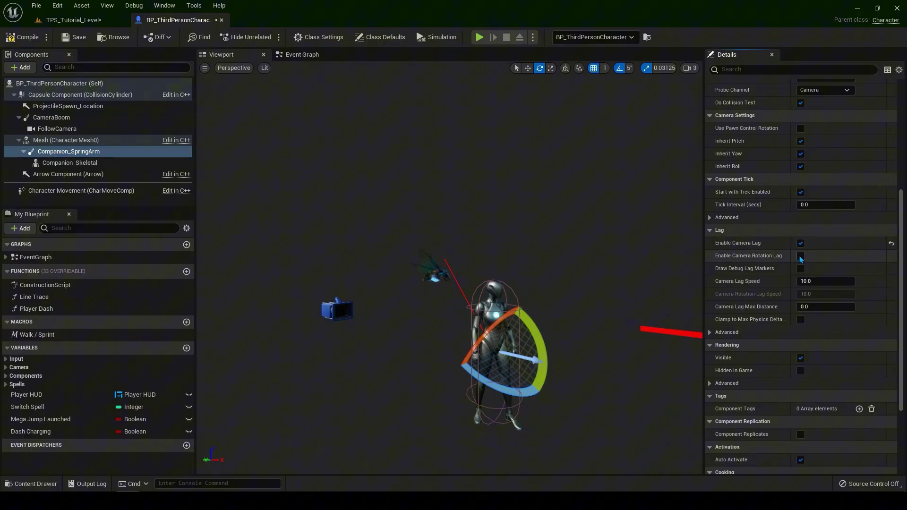
{"action": "left_click", "coordinate": [800, 257]}
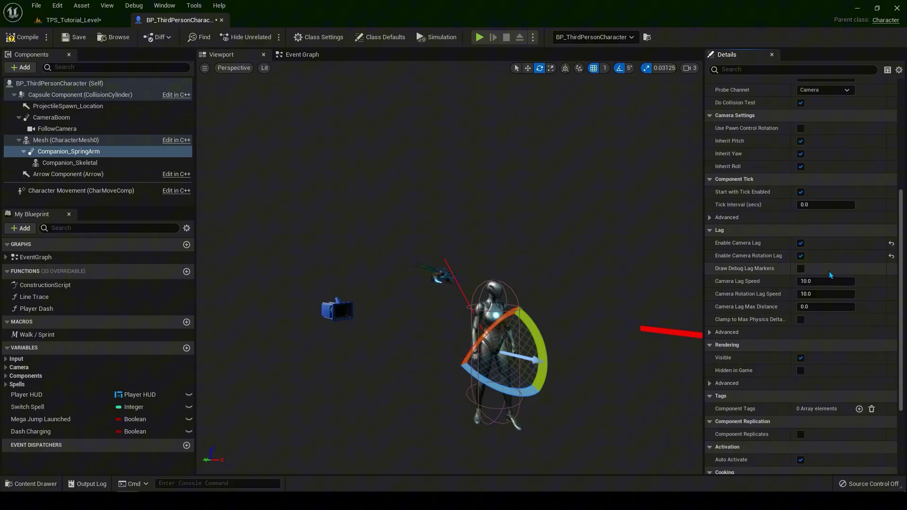
{"action": "left_click", "coordinate": [822, 282]}
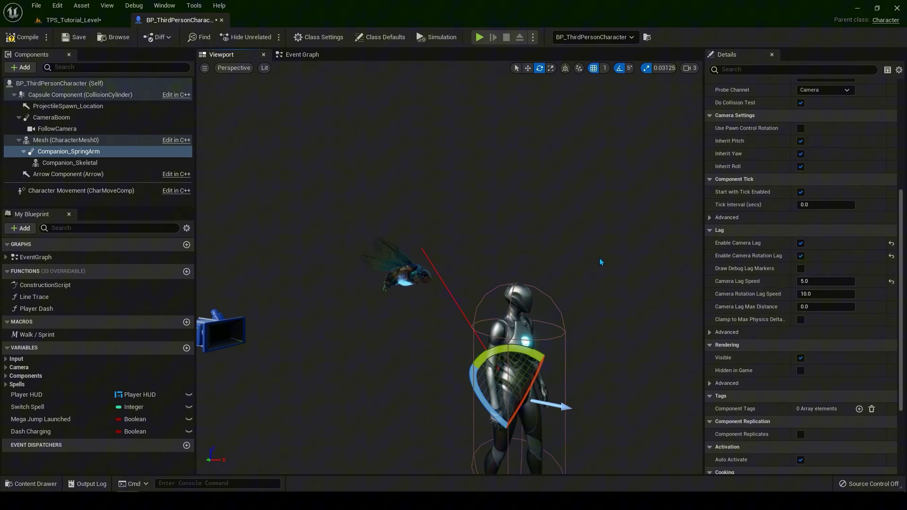
Set Companion_SpringArm's camera rotation lag speed to 1.0, and compile and save the blueprint.
{"action": "key", "text": "w"}
{"action": "right_click_drag", "start_coordinate": [519, 239], "coordinate": [509, 239]}
{"action": "right_click_drag", "start_coordinate": [487, 287], "coordinate": [479, 281]}
{"action": "key", "text": "s"}
{"action": "scroll", "coordinate": [486, 286], "scroll_direction": "down", "scroll_amount": 1}
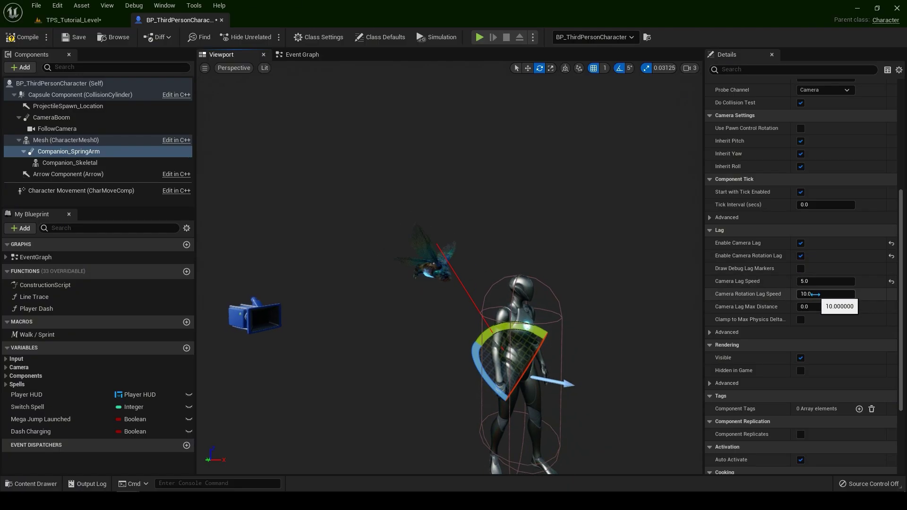
{"action": "left_click", "coordinate": [814, 295]}
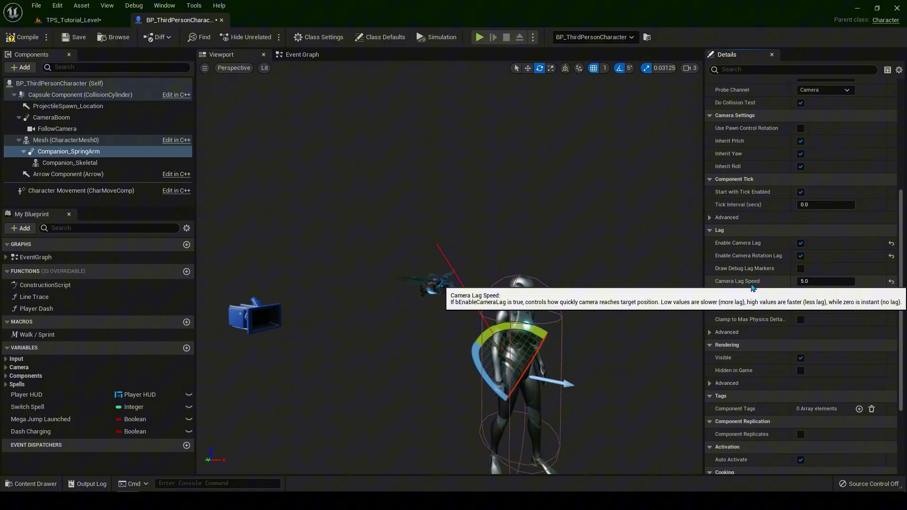
{"action": "type", "text": "1.0"}
{"action": "key", "text": "Return"}
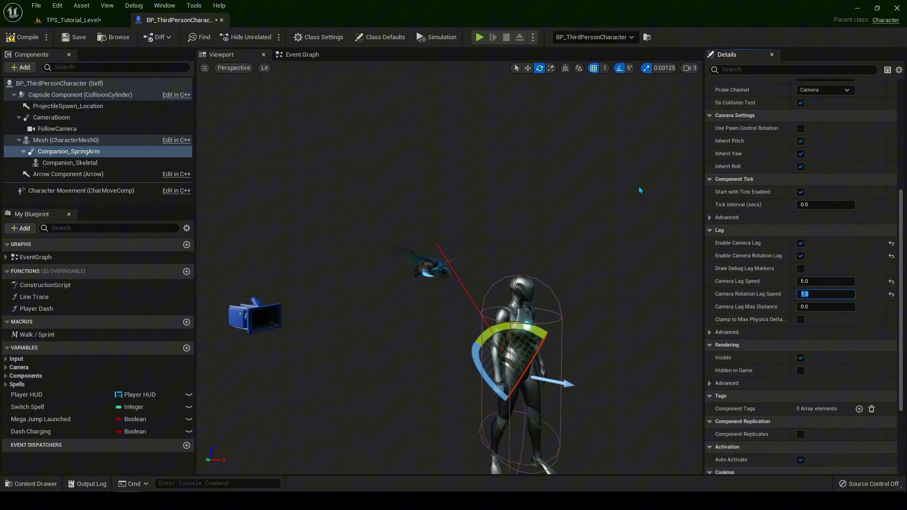
{"action": "left_click", "coordinate": [27, 38]}
{"action": "left_click", "coordinate": [73, 37]}
Play the tutorial level again, moving and jumping with the character to examine the companion's lagged following, and end the test.
{"action": "left_click", "coordinate": [89, 21]}
{"action": "left_click", "coordinate": [201, 36]}
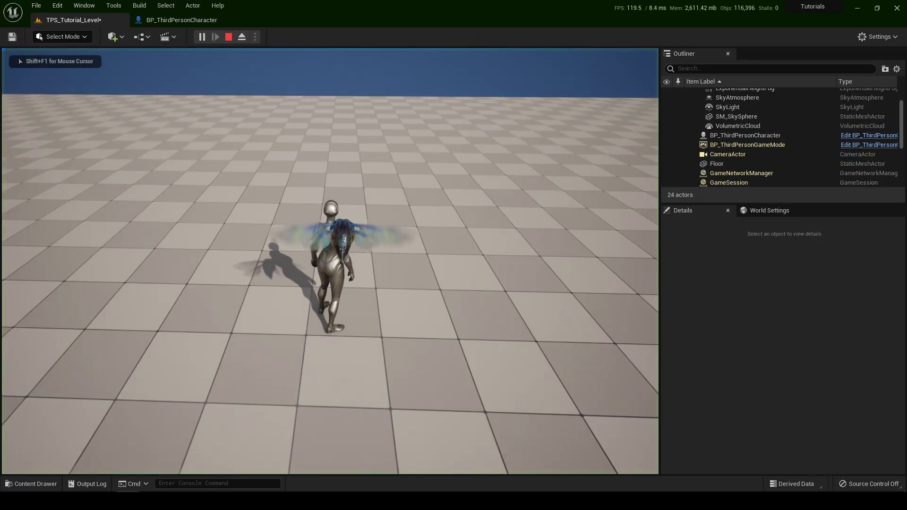
{"action": "key", "text": "w"}
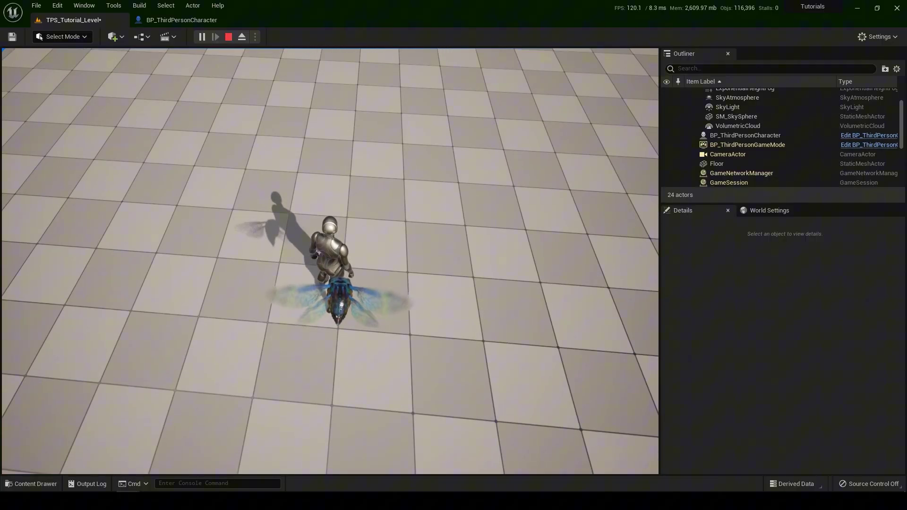
{"action": "key", "text": "s"}
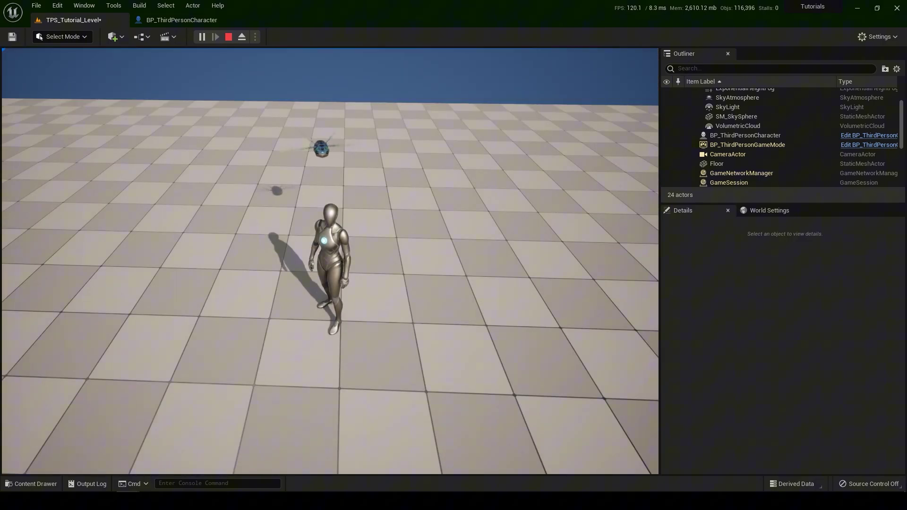
{"action": "key", "text": "w"}
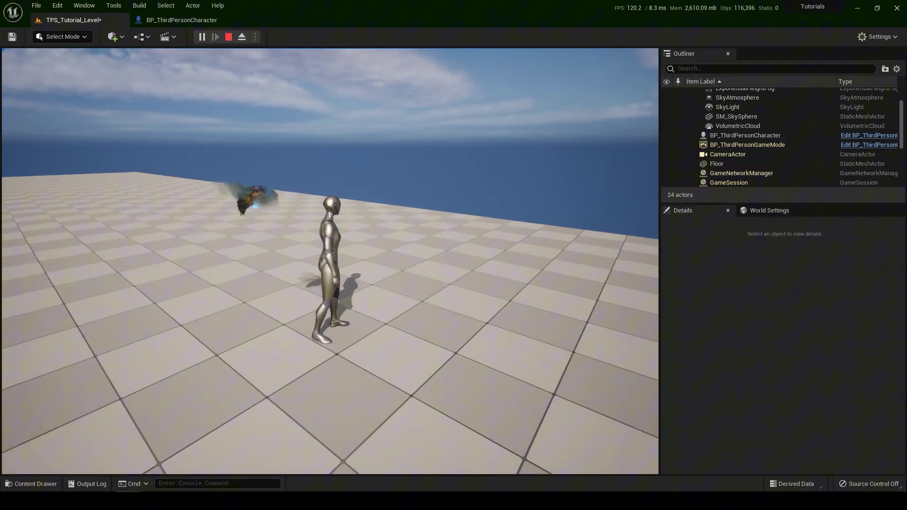
{"action": "key", "text": "w"}
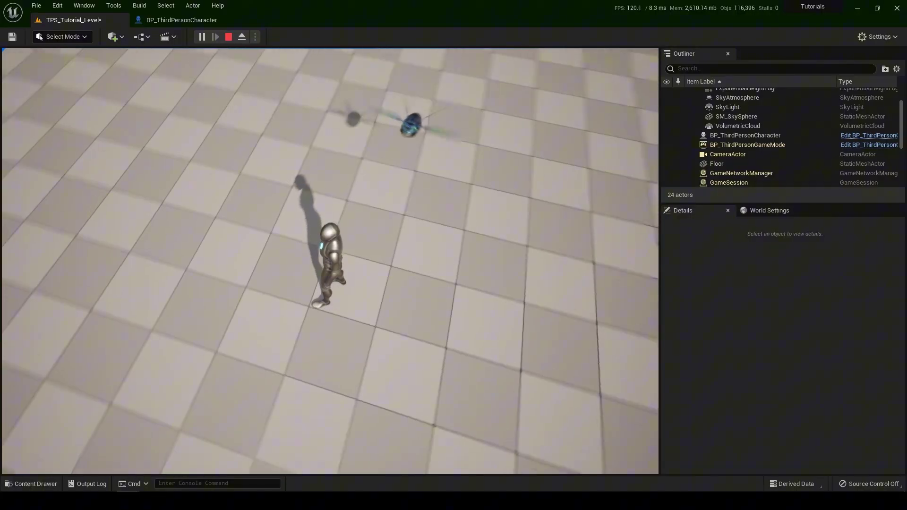
{"action": "key", "text": "w"}
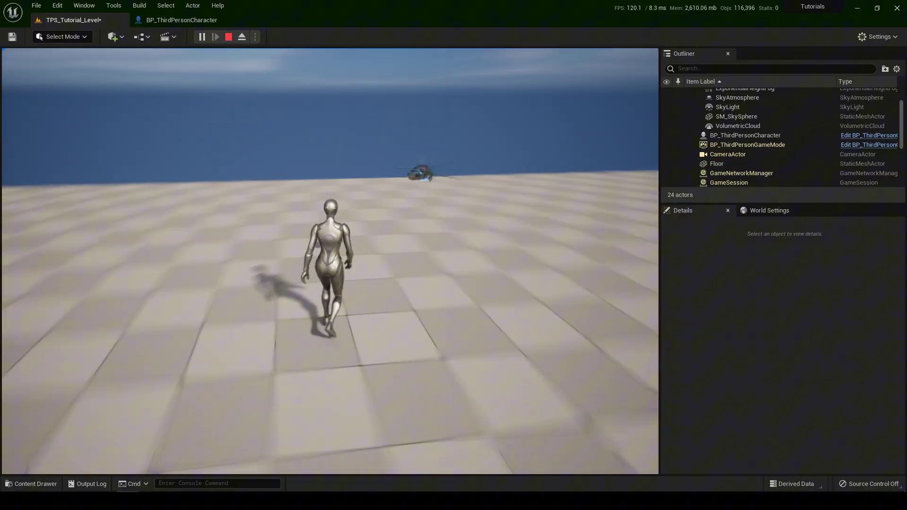
{"action": "key", "text": "space"}
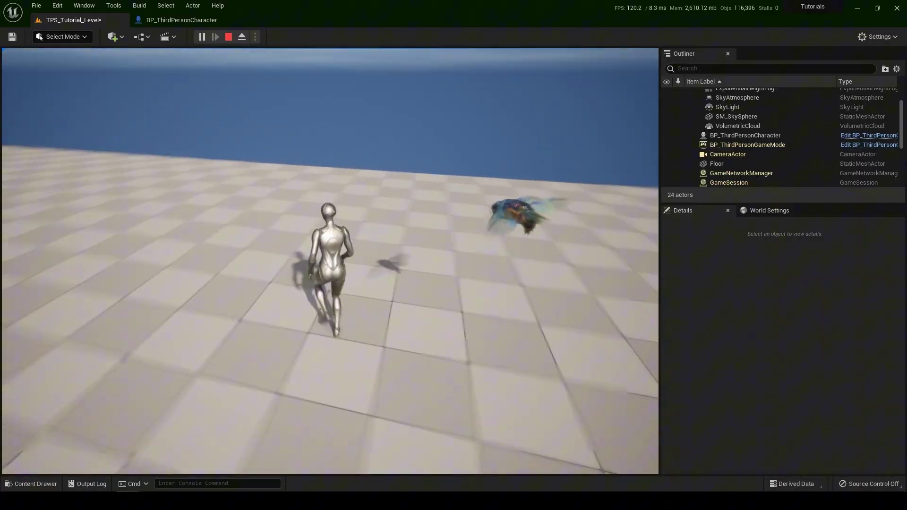
{"action": "key", "text": "space"}
{"action": "key", "text": "w"}
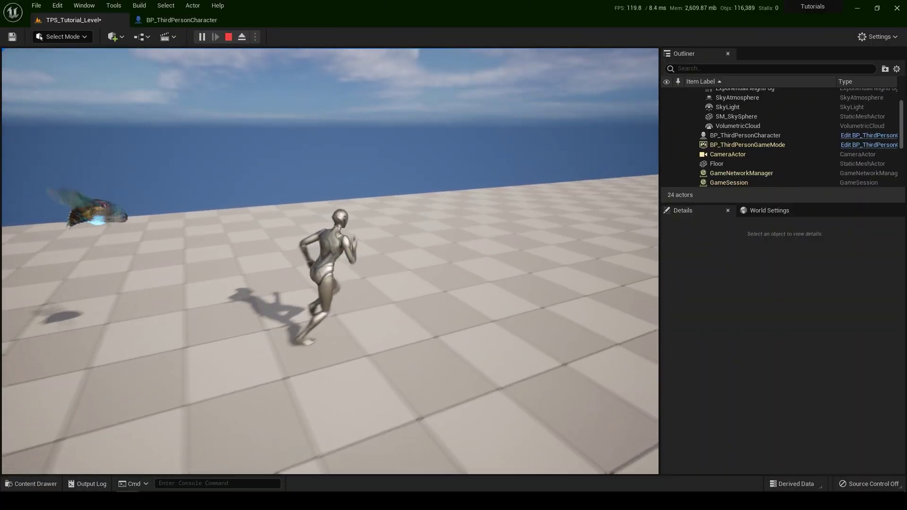
{"action": "key", "text": "w"}
{"action": "key", "text": "w"}
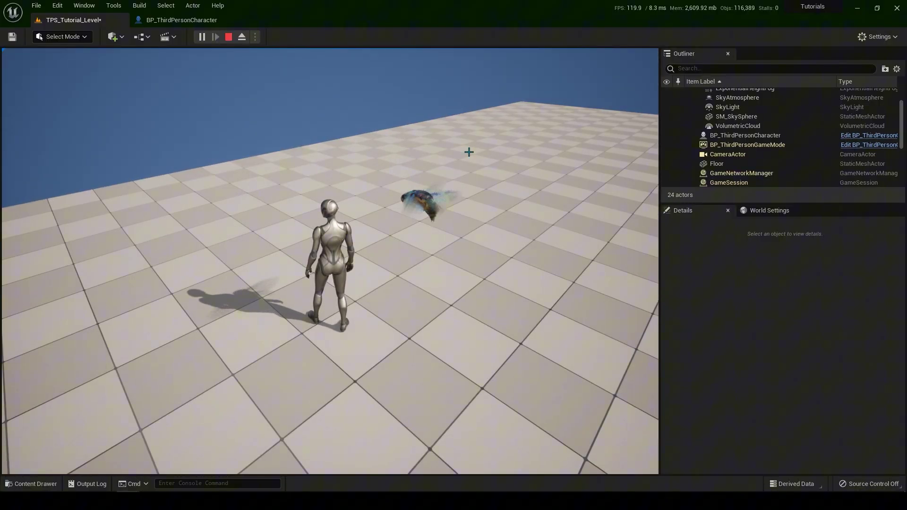
{"action": "key", "text": "F8"}
Filter Companion_Skeletal's details by "colli" to check its collision preset, and clear the filter.
{"action": "left_click", "coordinate": [199, 19]}
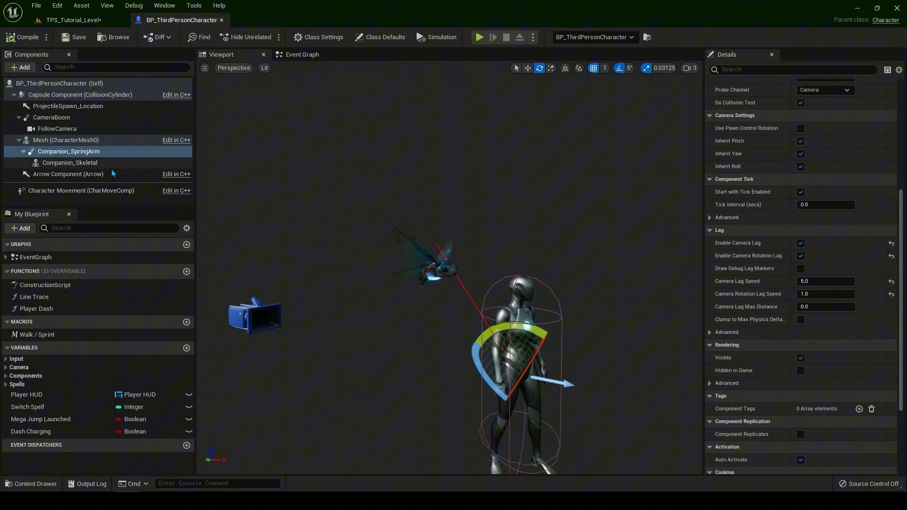
{"action": "left_click", "coordinate": [71, 162]}
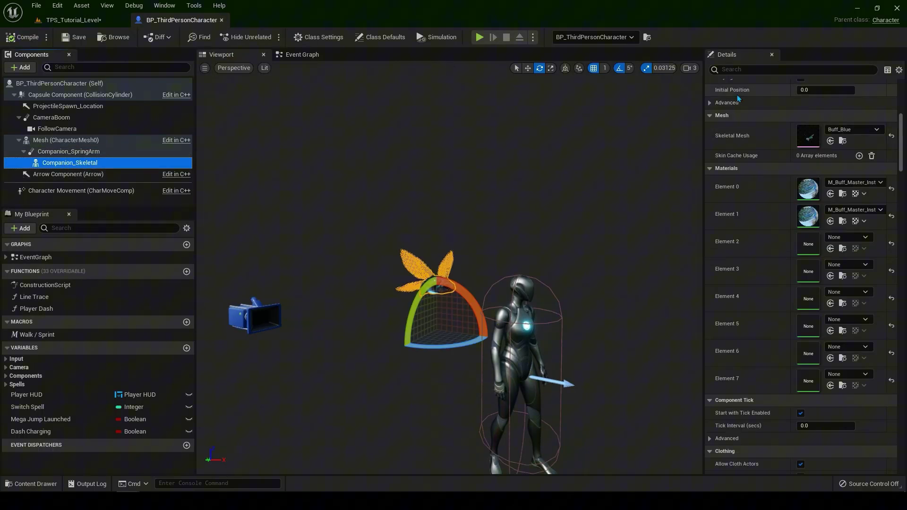
{"action": "left_click", "coordinate": [761, 70]}
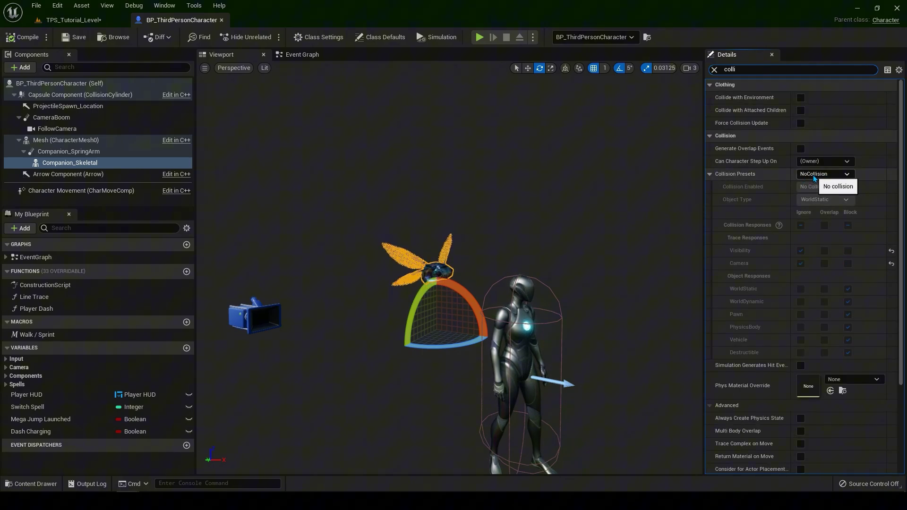
{"action": "mouse_move", "coordinate": [485, 227]}
{"action": "right_mouse_down"}
{"action": "mouse_move", "coordinate": [522, 226]}
{"action": "mouse_move", "coordinate": [472, 227]}
{"action": "mouse_move", "coordinate": [485, 227]}
{"action": "right_mouse_up"}
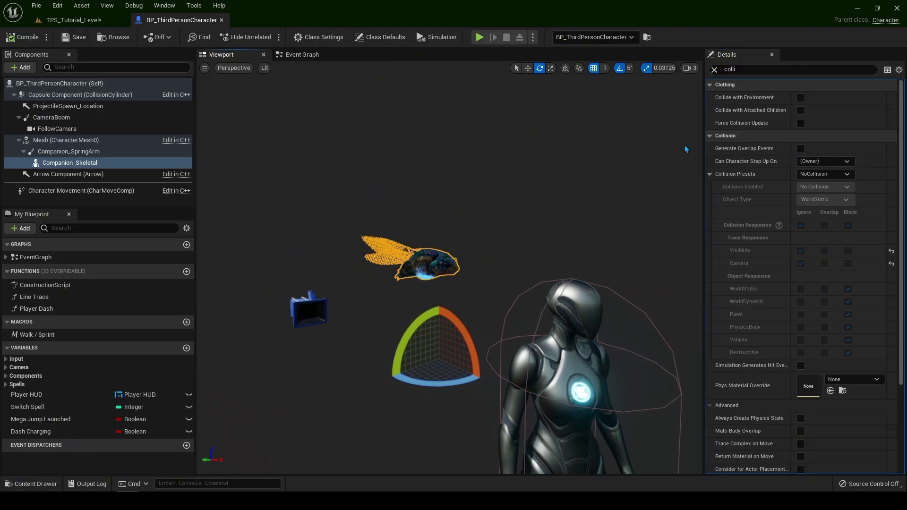
{"action": "left_click", "coordinate": [714, 69]}
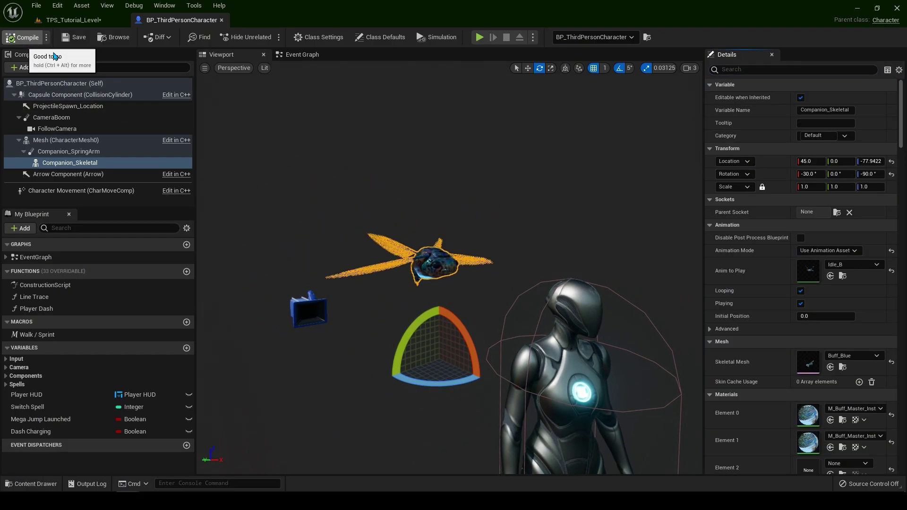
{"action": "left_click", "coordinate": [62, 140]}
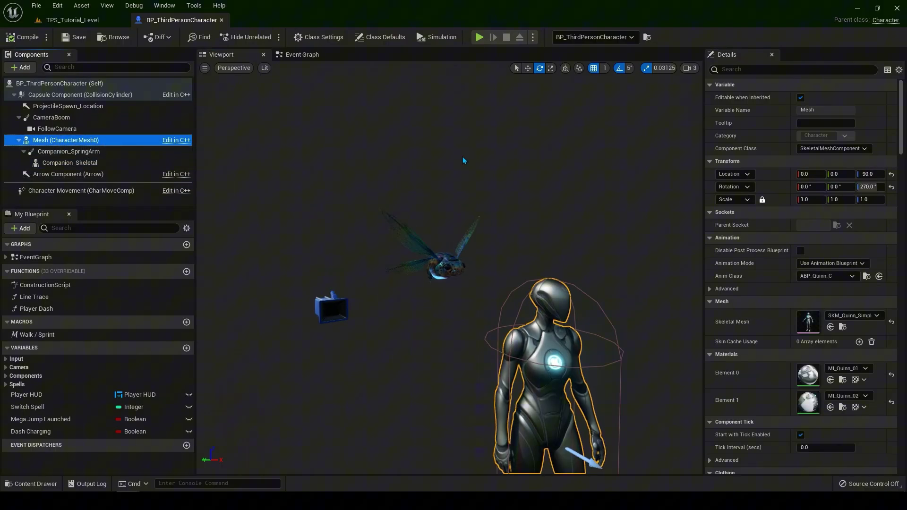
{"action": "scroll", "coordinate": [474, 289], "scroll_direction": "up", "scroll_amount": 5}
{"action": "scroll", "coordinate": [474, 289], "scroll_direction": "down", "scroll_amount": 8}
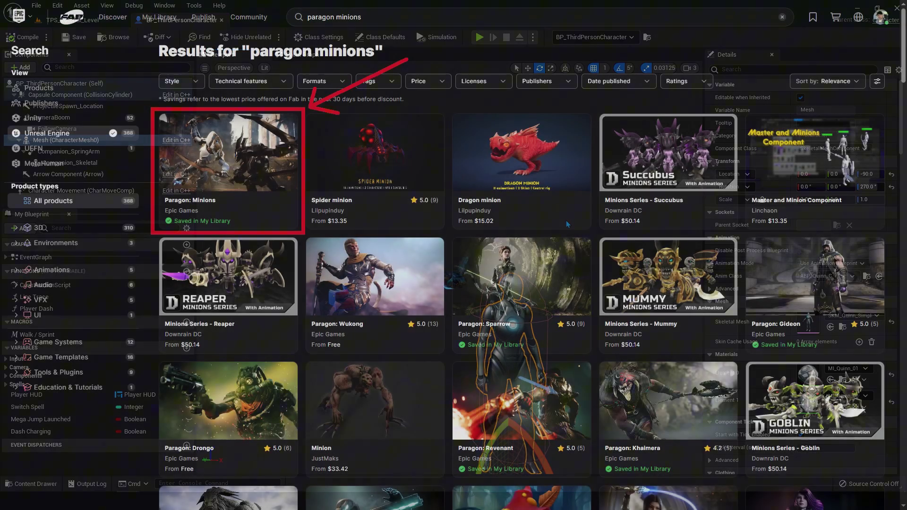